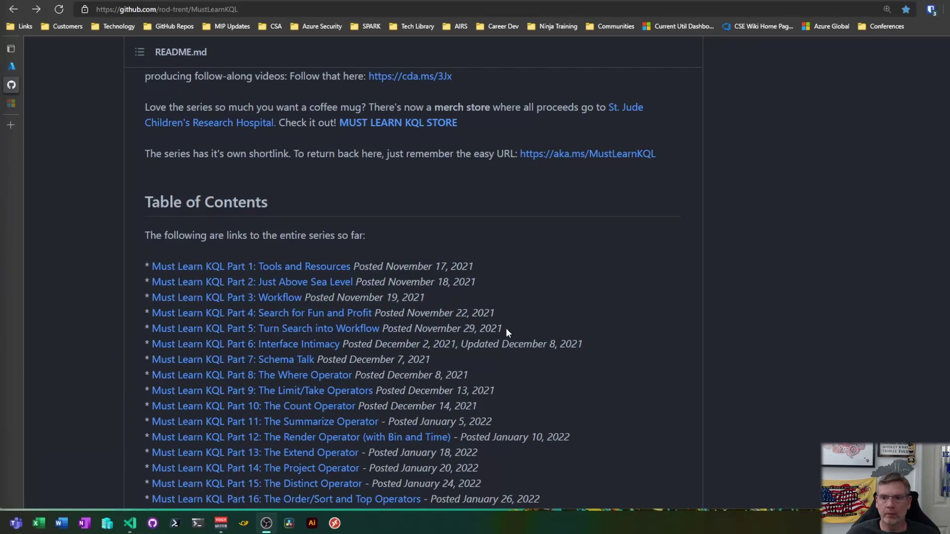
Step: Highlight Parts 1–5 of the Must Learn KQL README, then move to the Sentinel Logs tab
{"action": "left_click_drag", "start_coordinate": [508, 328], "coordinate": [143, 314]}
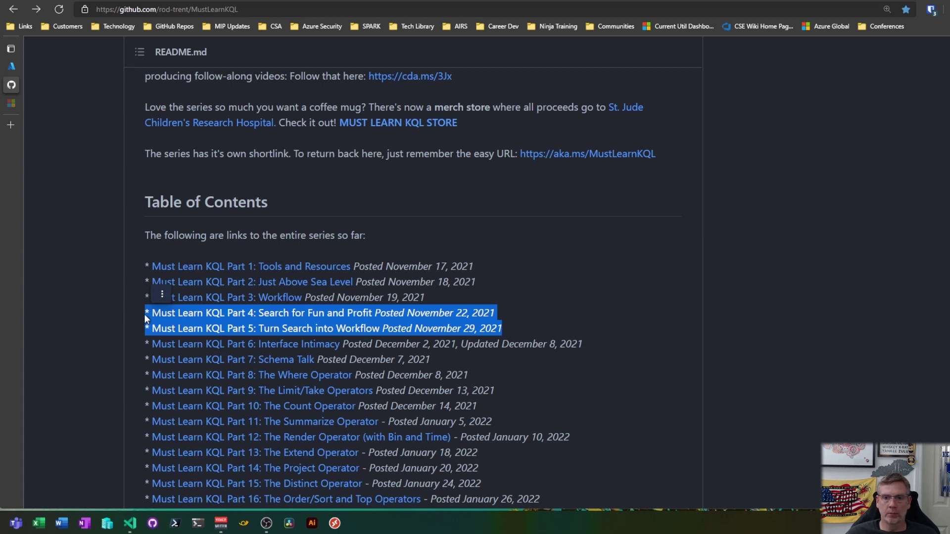
{"action": "left_click", "coordinate": [525, 331]}
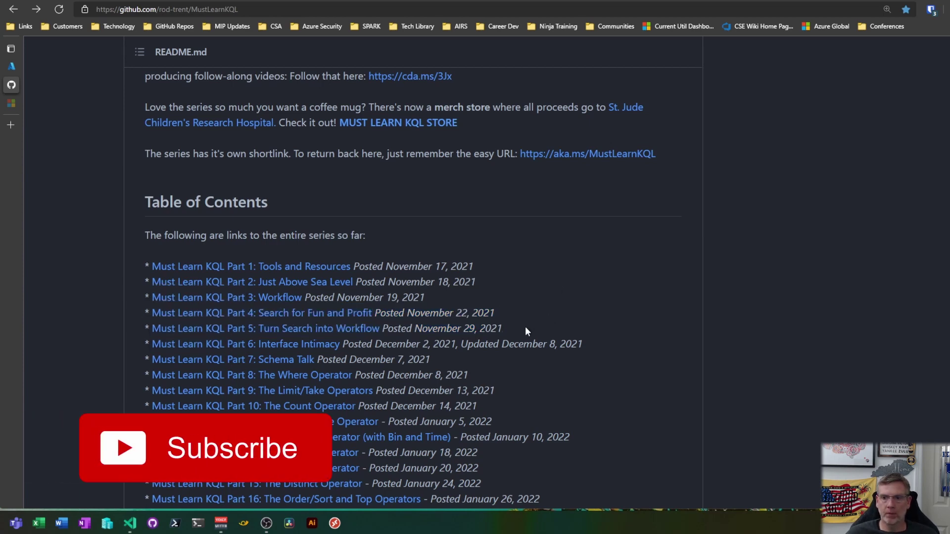
{"action": "left_click_drag", "start_coordinate": [514, 329], "coordinate": [136, 267]}
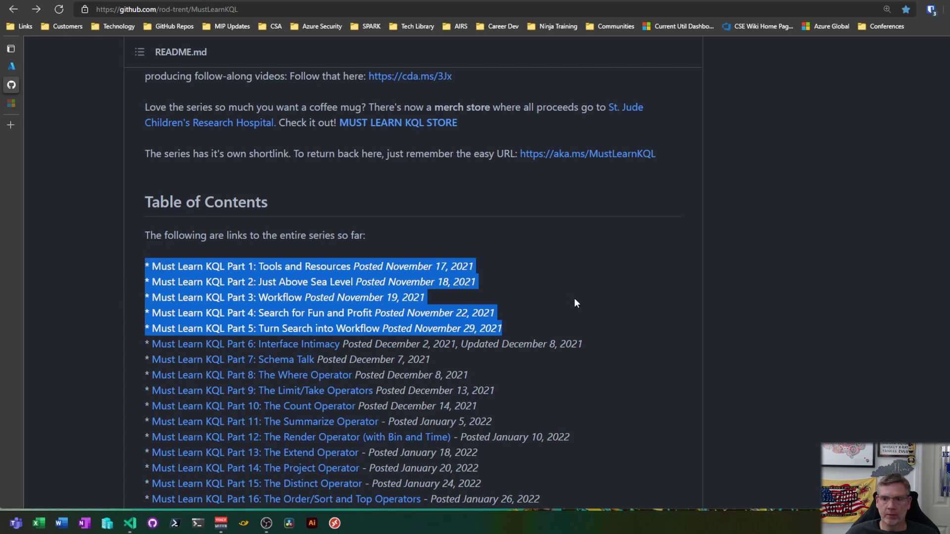
{"action": "key", "text": "ctrl+shift+Tab"}
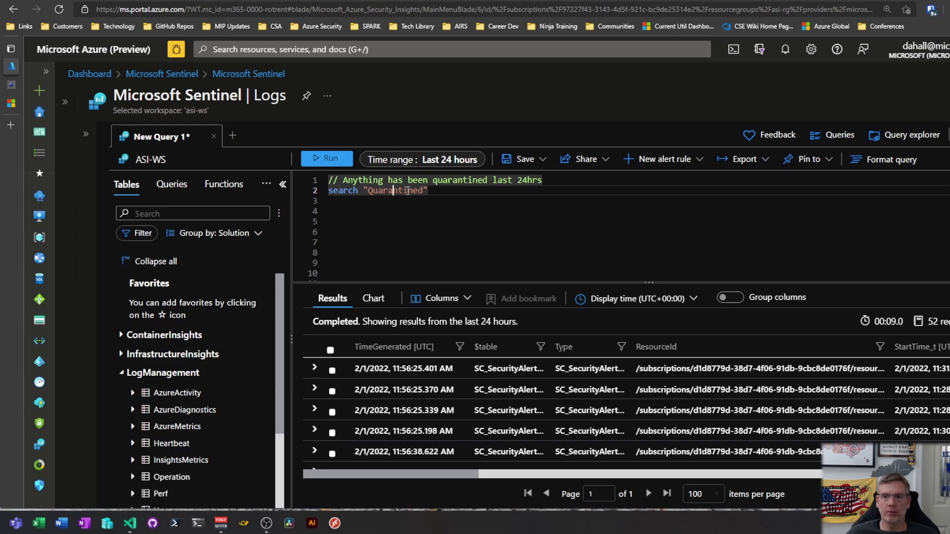
Step: Collapse the LogManagement table group and rerun the 24-hour search "Quarantined" query
{"action": "scroll", "coordinate": [163, 302], "scroll_direction": "down", "scroll_amount": 2}
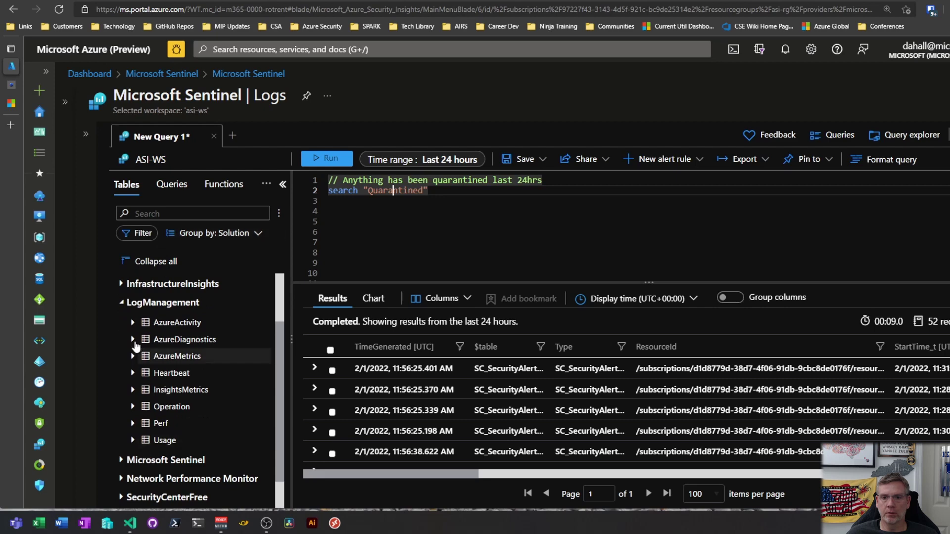
{"action": "left_click", "coordinate": [120, 302]}
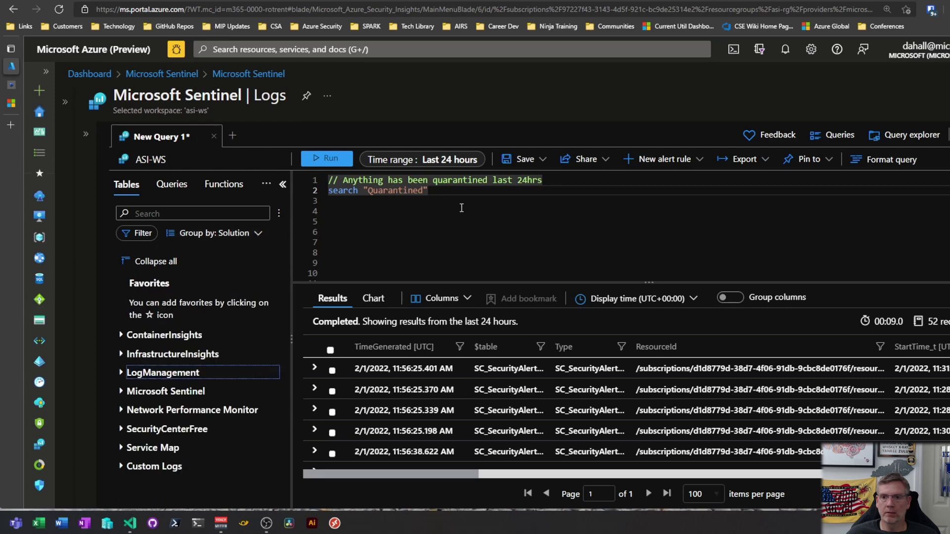
{"action": "left_click", "coordinate": [423, 193]}
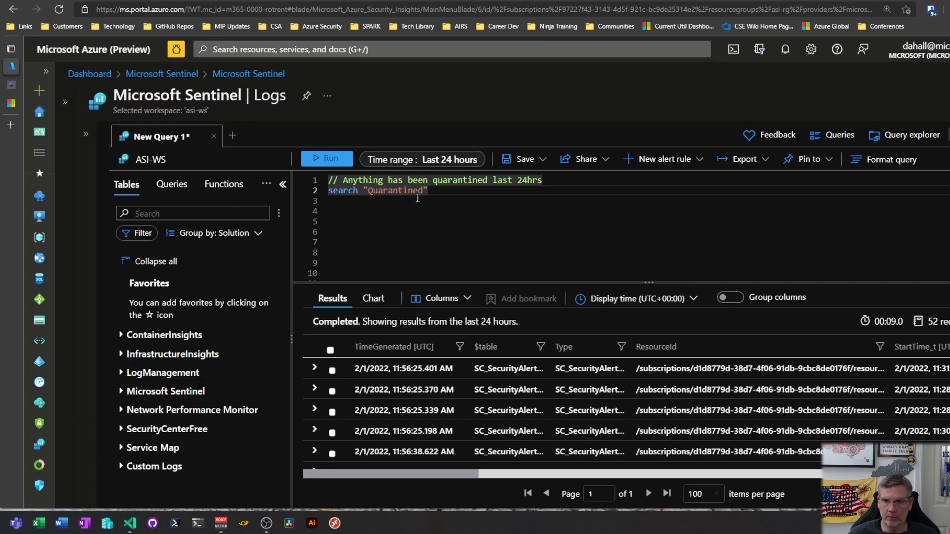
{"action": "key", "text": "shift+Return"}
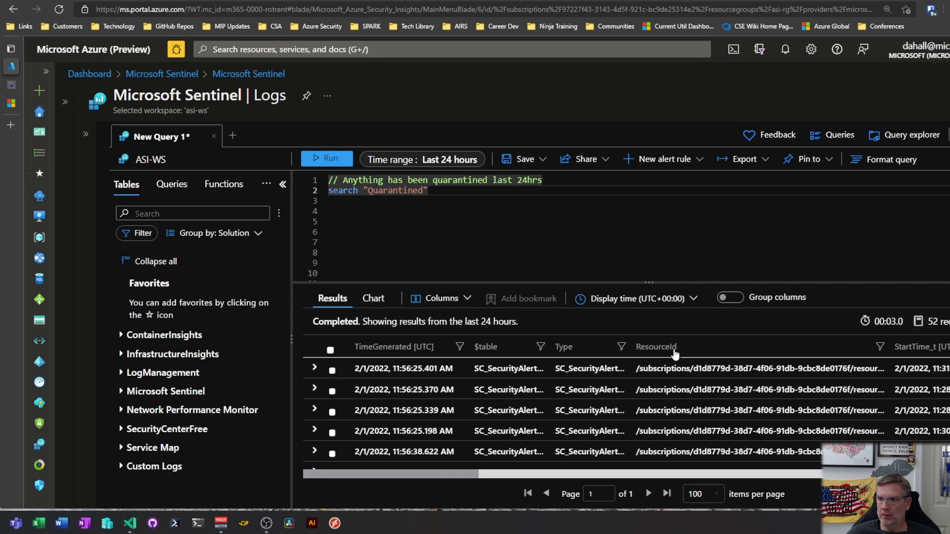
Step: Expand the first alert and its ExtendedProperties_s, framing Threat Status Quarantined (Trojan:PowerShell/HackScript.A)
{"action": "left_click", "coordinate": [314, 367]}
{"action": "scroll", "coordinate": [553, 390], "scroll_direction": "down", "scroll_amount": 5}
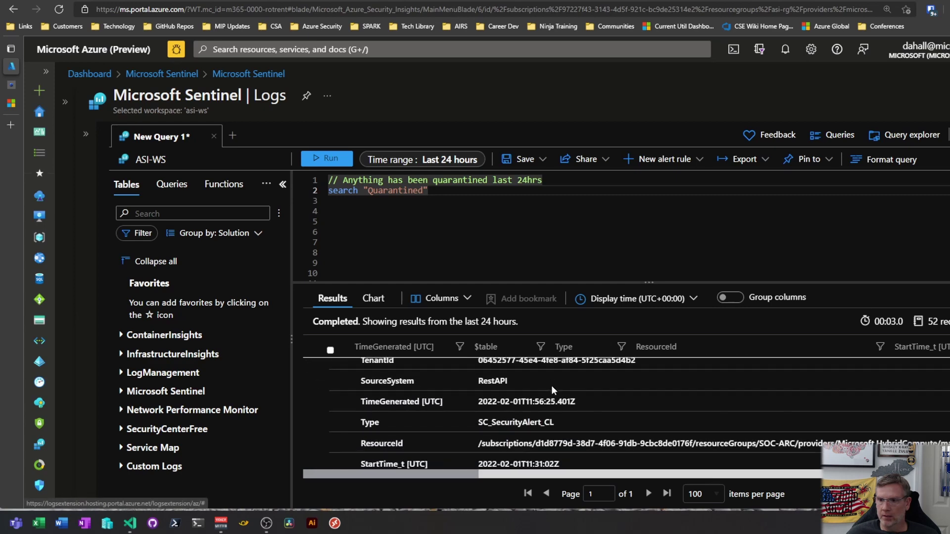
{"action": "scroll", "coordinate": [552, 390], "scroll_direction": "down", "scroll_amount": 3}
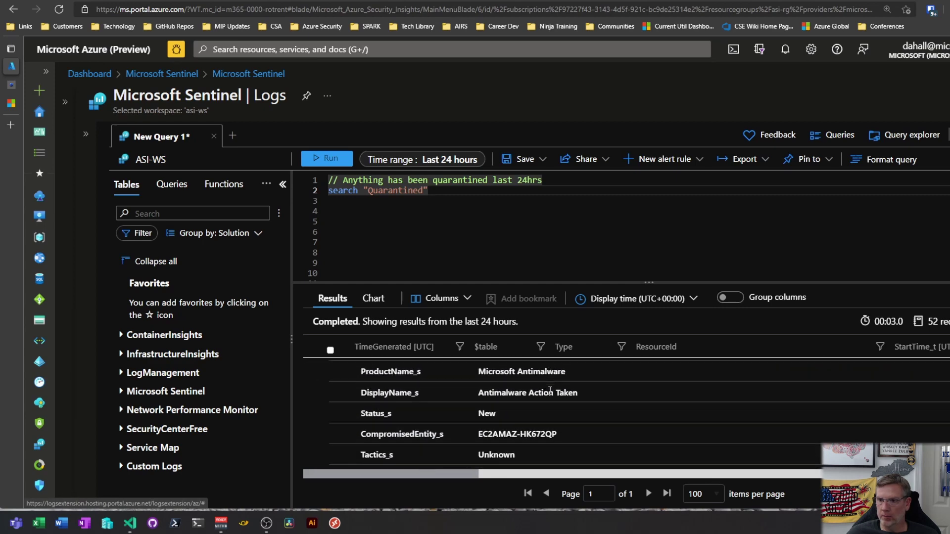
{"action": "scroll", "coordinate": [549, 390], "scroll_direction": "down", "scroll_amount": 5}
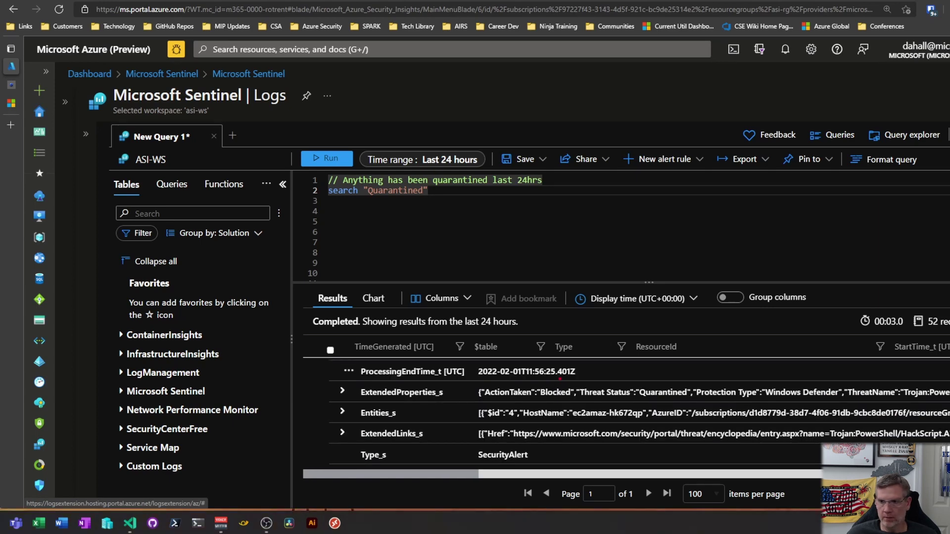
{"action": "left_click_drag", "start_coordinate": [555, 371], "coordinate": [723, 410]}
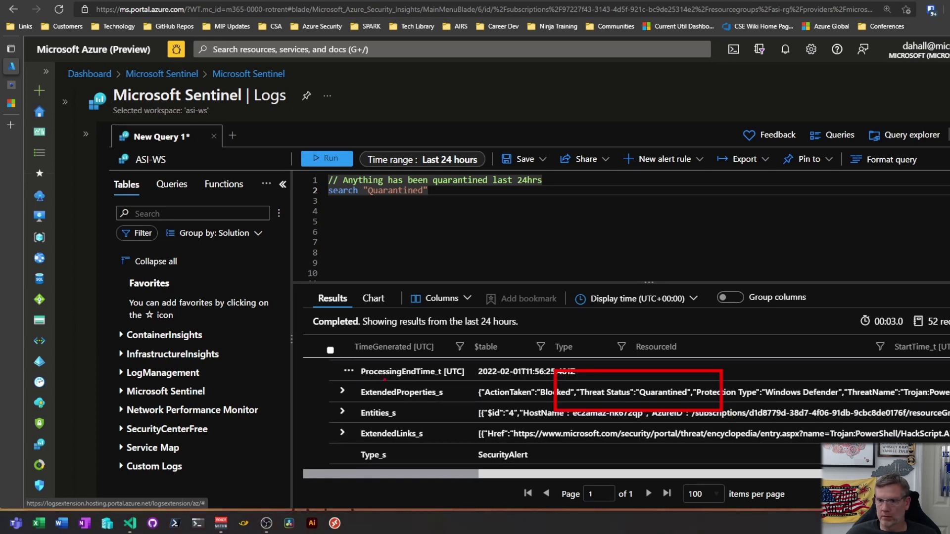
{"action": "key", "text": "Escape"}
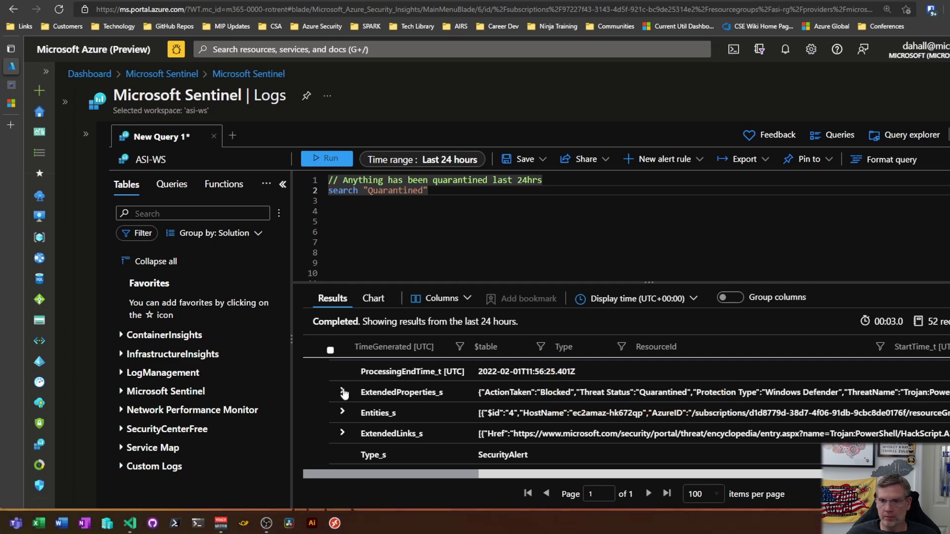
{"action": "left_click", "coordinate": [341, 392]}
{"action": "scroll", "coordinate": [493, 422], "scroll_direction": "down", "scroll_amount": 3}
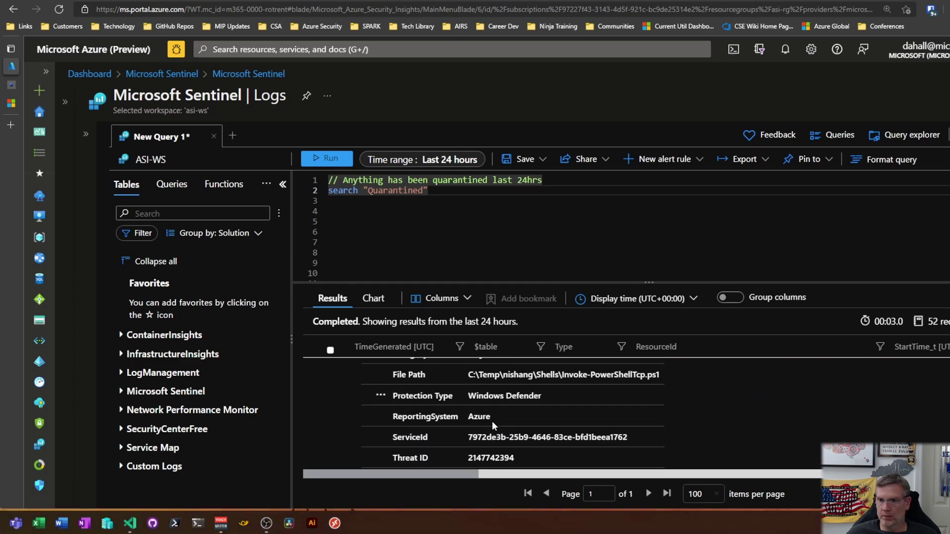
{"action": "scroll", "coordinate": [493, 422], "scroll_direction": "down", "scroll_amount": 1}
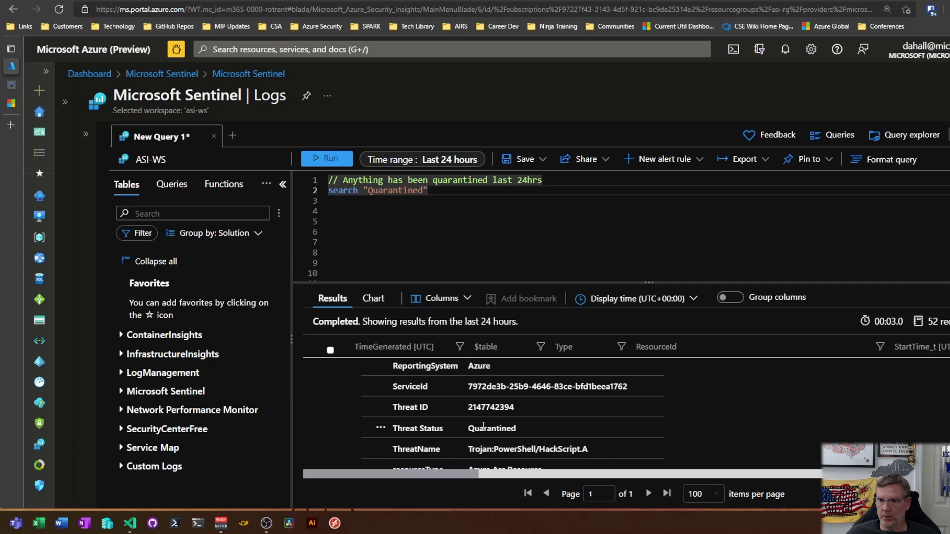
Step: Scroll back to the expanded record's top and box its $table value, SC_SecurityAlert_CL
{"action": "left_click", "coordinate": [477, 234]}
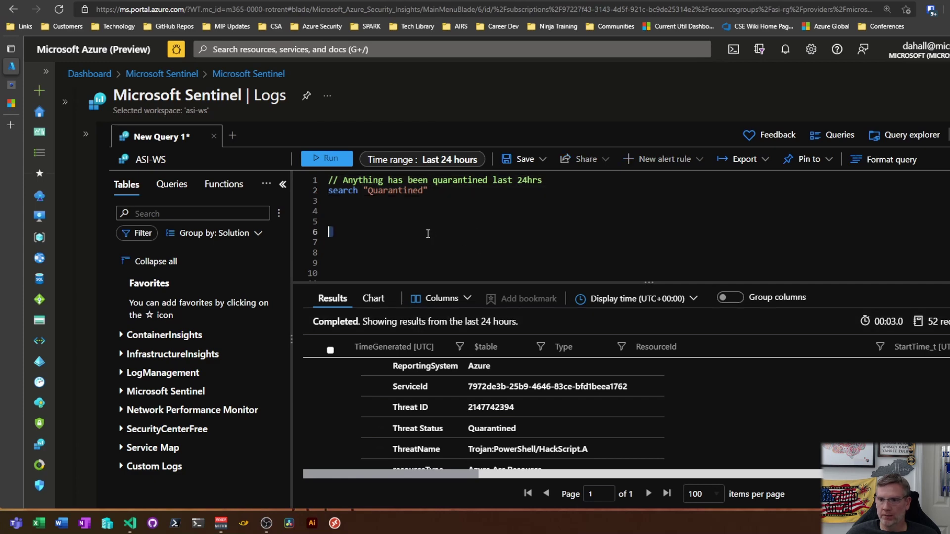
{"action": "scroll", "coordinate": [351, 382], "scroll_direction": "up", "scroll_amount": 3}
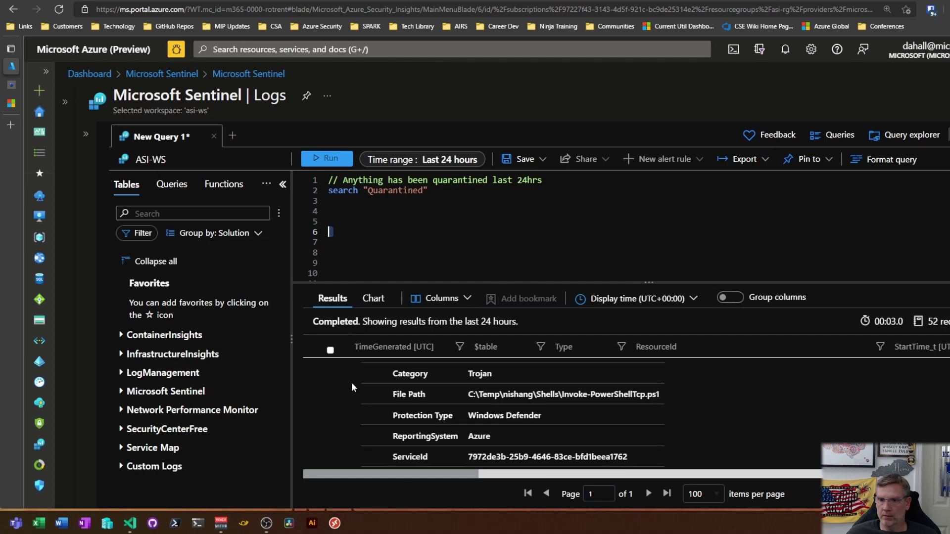
{"action": "scroll", "coordinate": [342, 384], "scroll_direction": "up", "scroll_amount": 10}
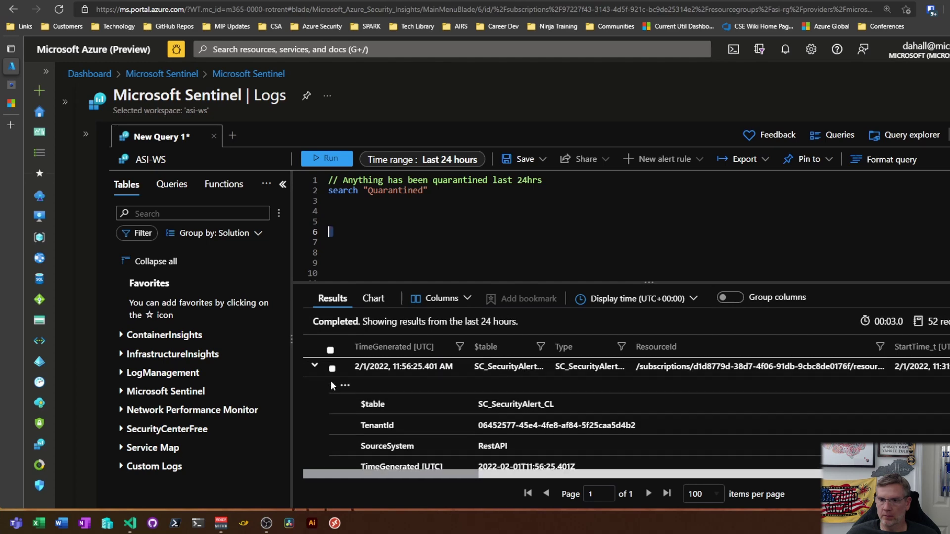
{"action": "scroll", "coordinate": [331, 381], "scroll_direction": "up", "scroll_amount": 1}
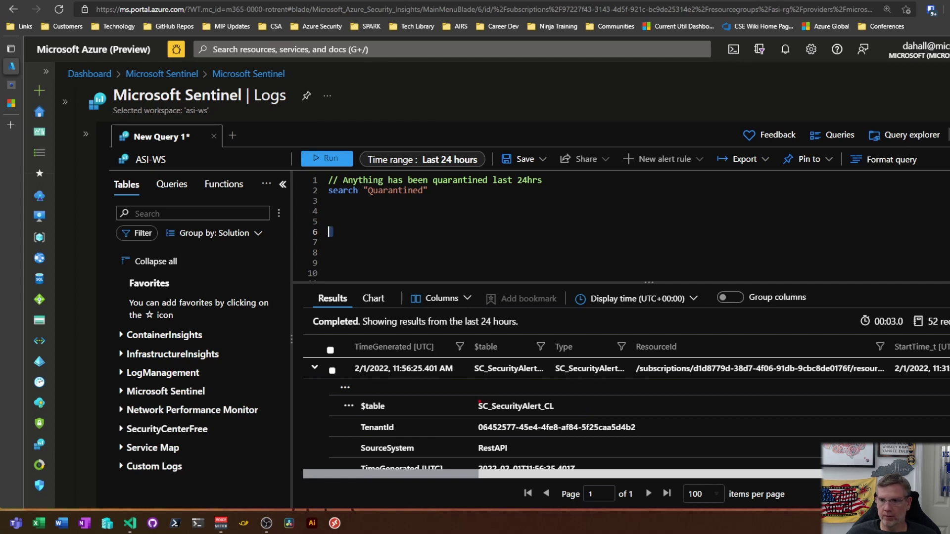
{"action": "left_click_drag", "start_coordinate": [472, 389], "coordinate": [578, 426]}
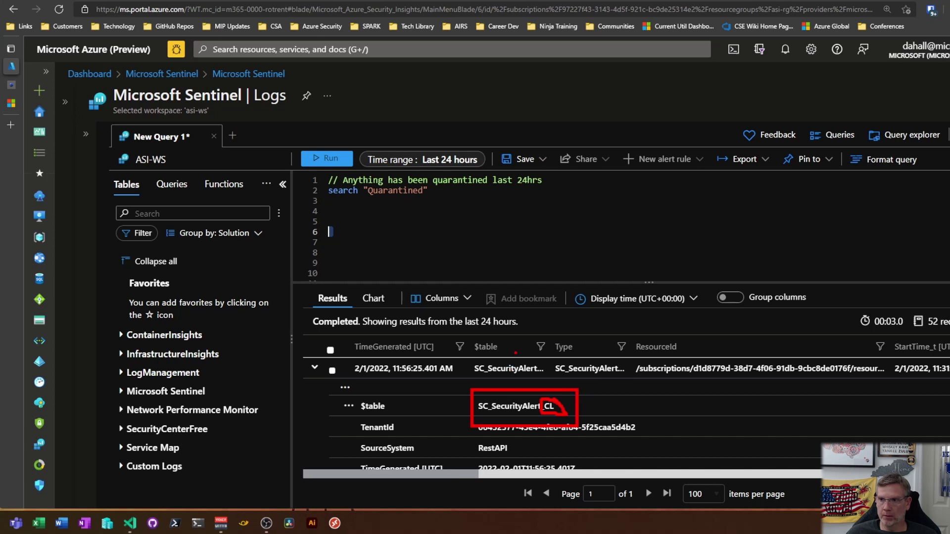
{"action": "key", "text": "Escape"}
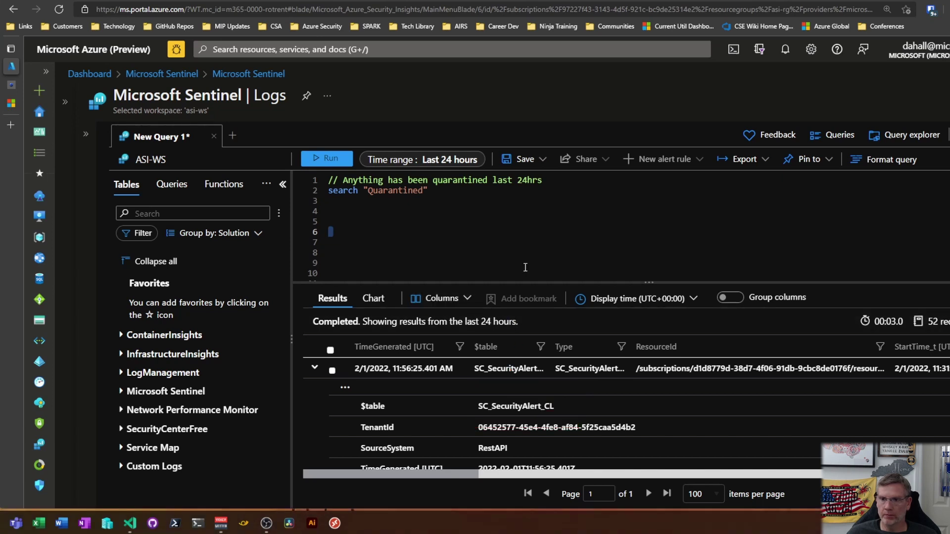
Step: Paste and run 'search "Quarantined" | where TimeGenerated >= ago(30d)', returning 488 records
{"action": "type", "text": "// Expand the timeline if needed (30d) search \"Quarantined\" | where TimeGenerated >= ago(30d)"}
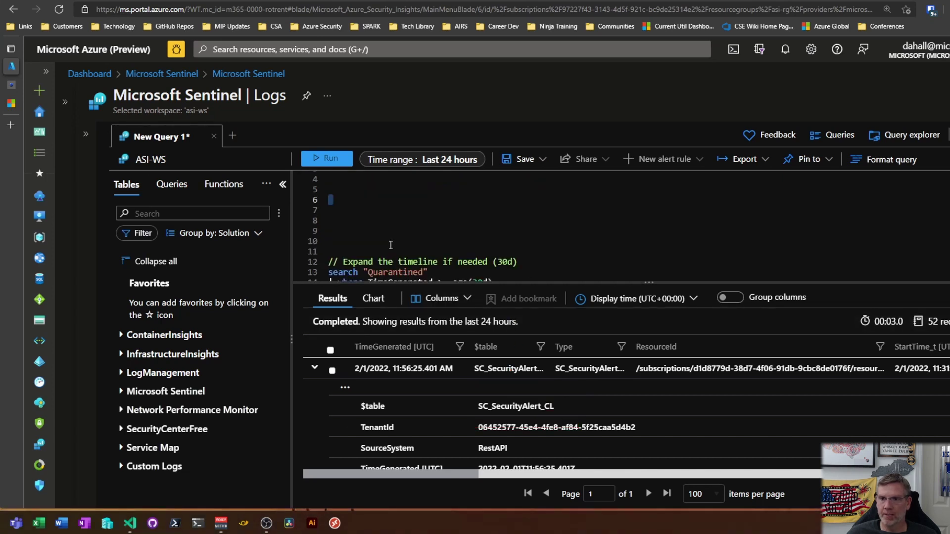
{"action": "left_click_drag", "start_coordinate": [390, 248], "coordinate": [390, 241]}
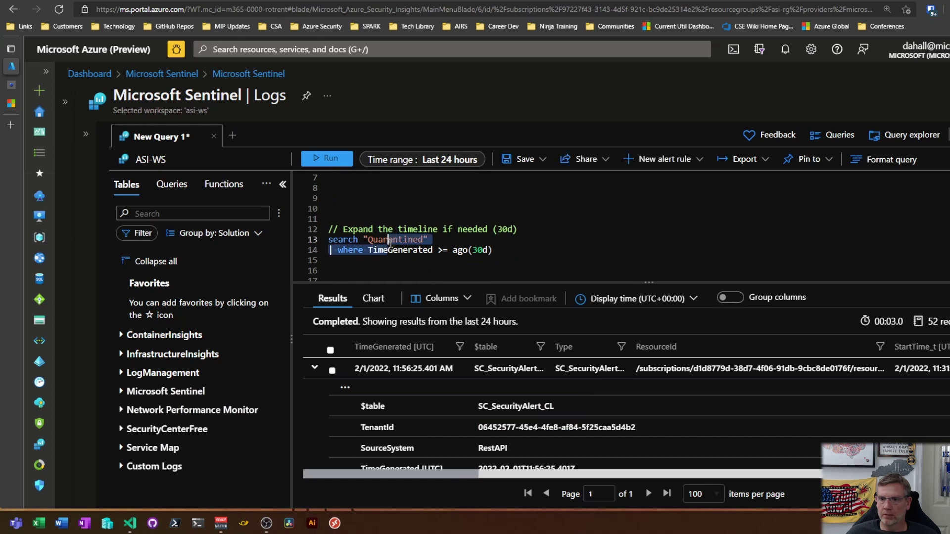
{"action": "left_click", "coordinate": [413, 252]}
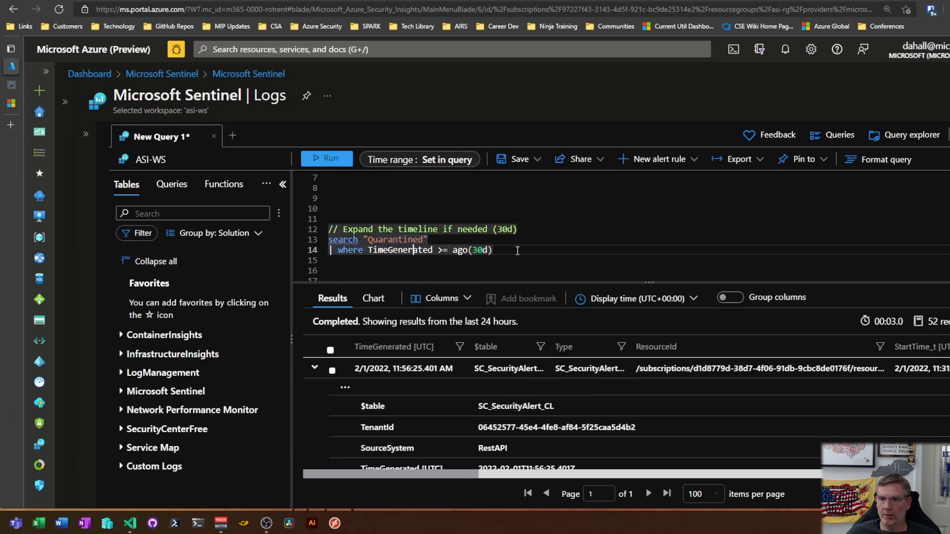
{"action": "key", "text": "shift+Return"}
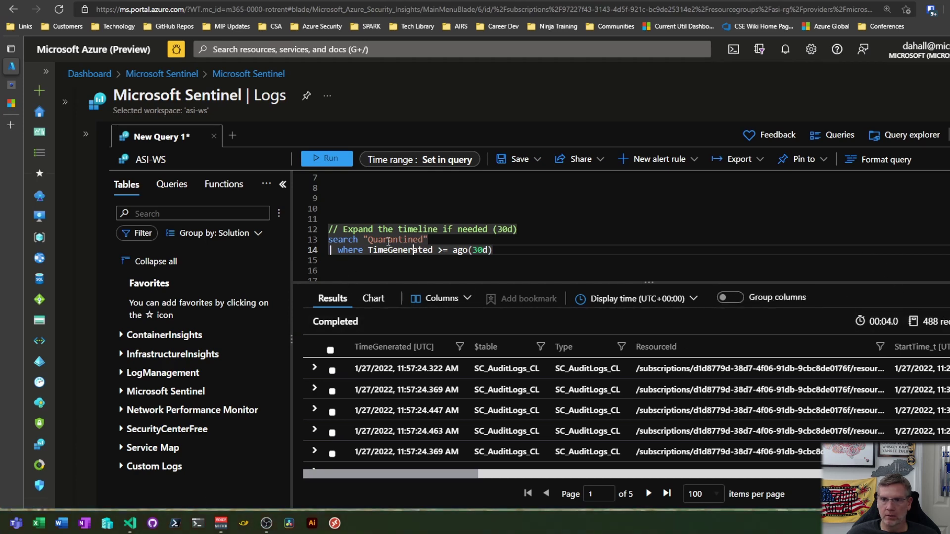
{"action": "scroll", "coordinate": [387, 242], "scroll_direction": "down", "scroll_amount": 1}
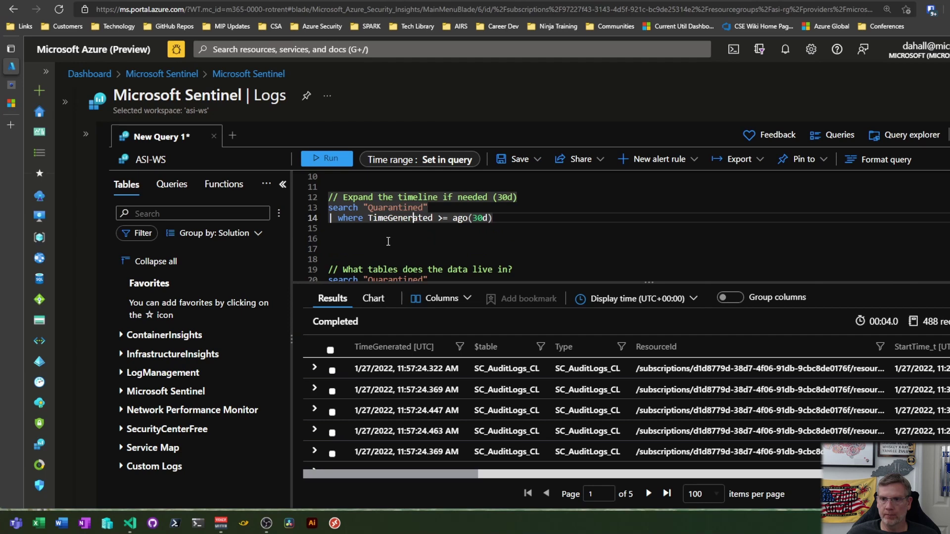
Step: Run the distinct $table query to list which tables hold Quarantined data
{"action": "scroll", "coordinate": [388, 241], "scroll_direction": "down", "scroll_amount": 1}
{"action": "scroll", "coordinate": [388, 241], "scroll_direction": "down", "scroll_amount": 1}
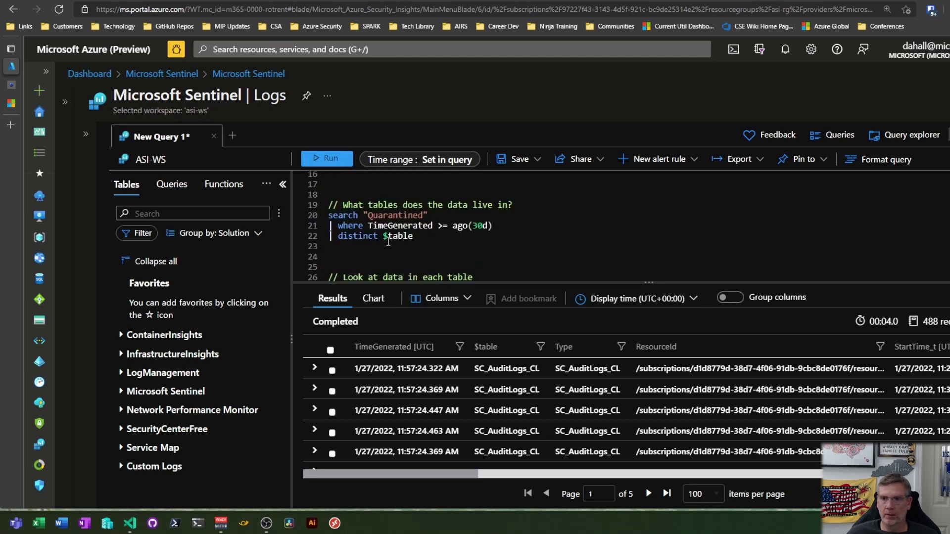
{"action": "scroll", "coordinate": [388, 242], "scroll_direction": "up", "scroll_amount": 1}
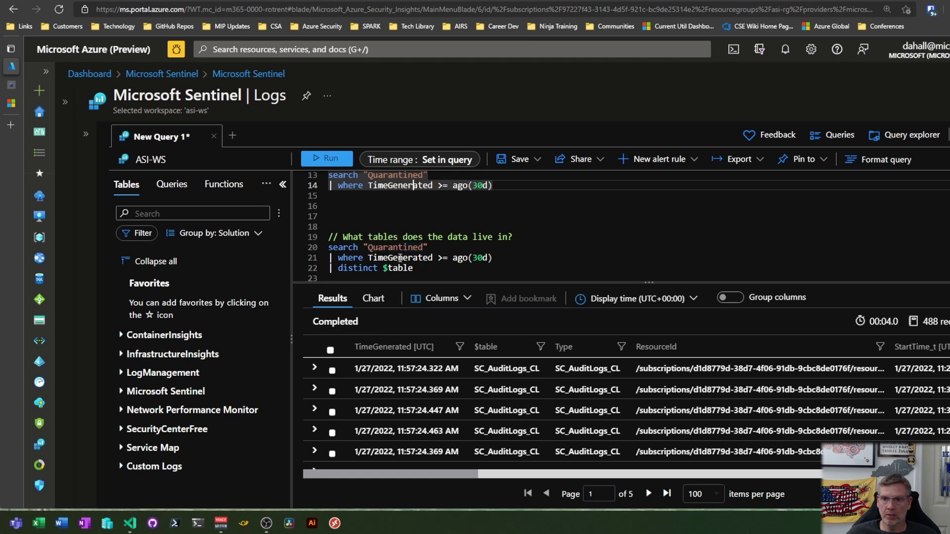
{"action": "left_click", "coordinate": [398, 257]}
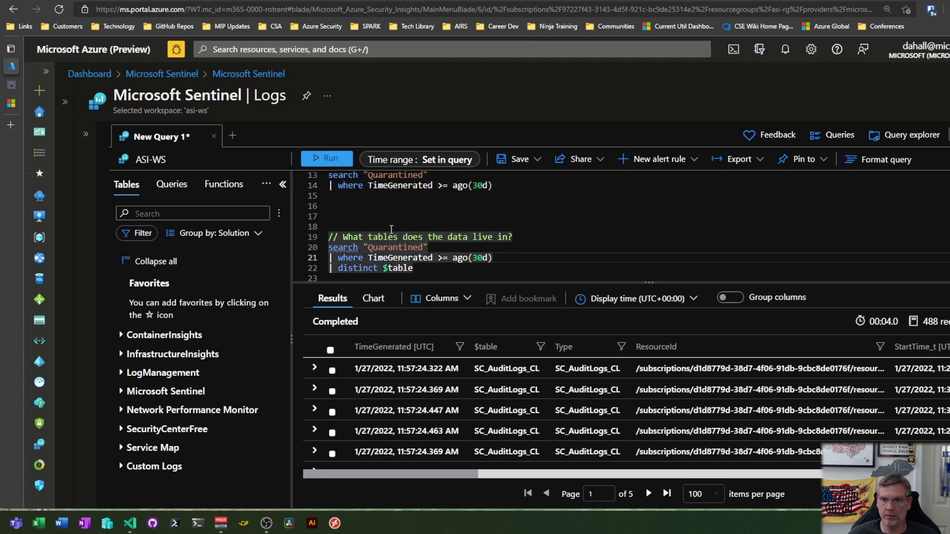
{"action": "key", "text": "shift+Return"}
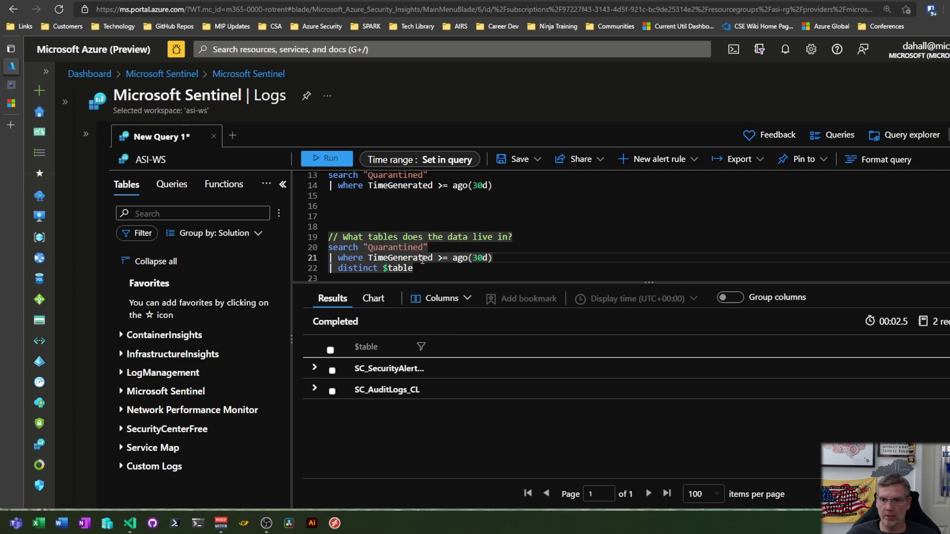
Step: Highlight the search "Quarantined" line and widen the $table column to show SC_SecurityAlert_CL
{"action": "left_click_drag", "start_coordinate": [429, 248], "coordinate": [331, 250]}
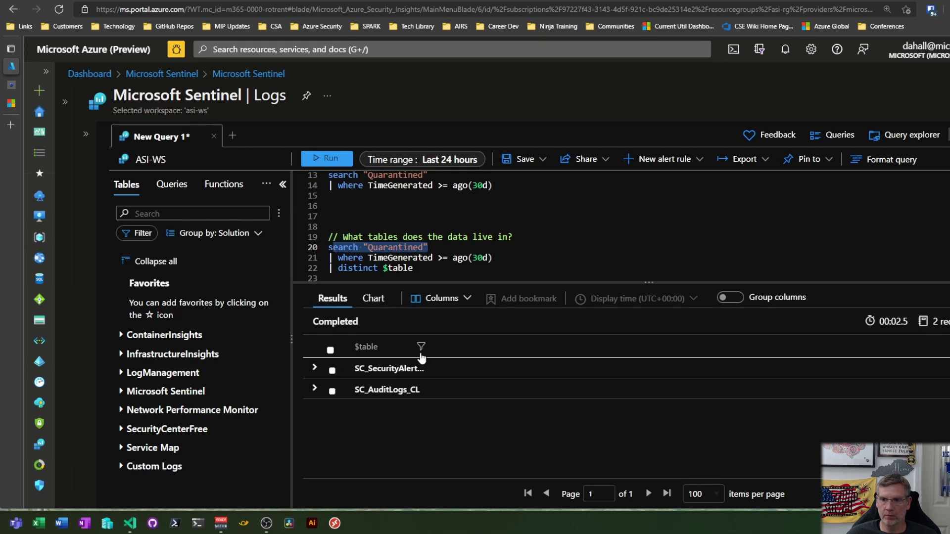
{"action": "left_click_drag", "start_coordinate": [430, 349], "coordinate": [503, 349]}
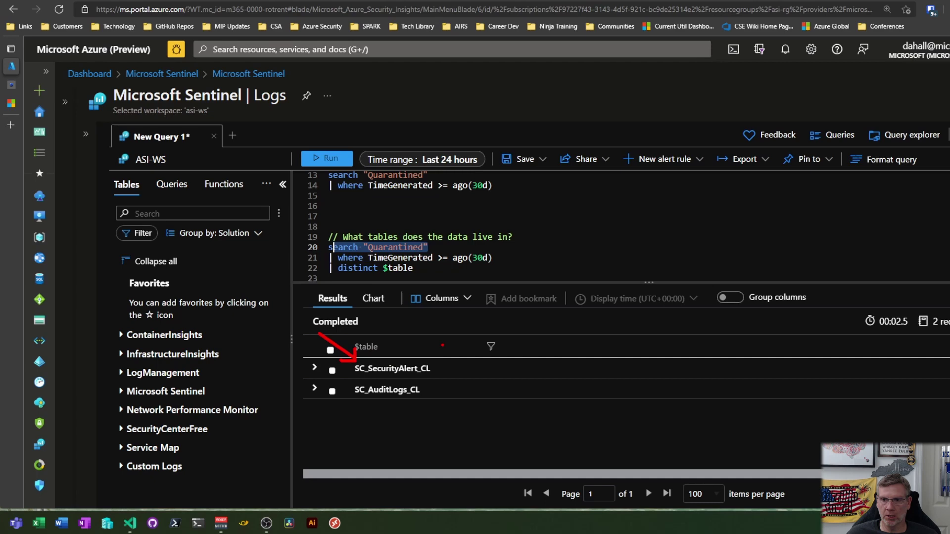
{"action": "scroll", "coordinate": [473, 241], "scroll_direction": "down", "scroll_amount": 2}
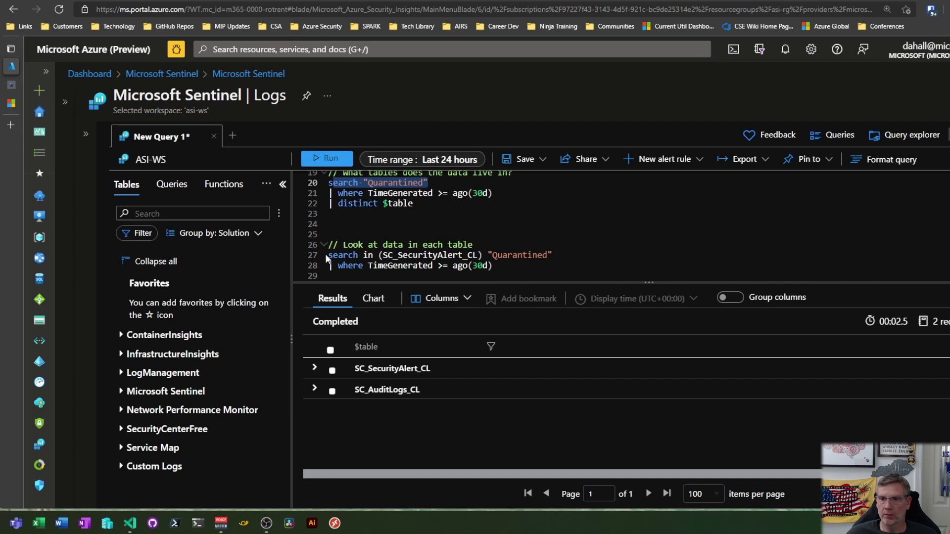
Step: Run the 30-day search "Quarantined" limited to SC_SecurityAlert_CL, returning 460 records
{"action": "left_click", "coordinate": [380, 255]}
{"action": "left_click_drag", "start_coordinate": [379, 256], "coordinate": [483, 255]}
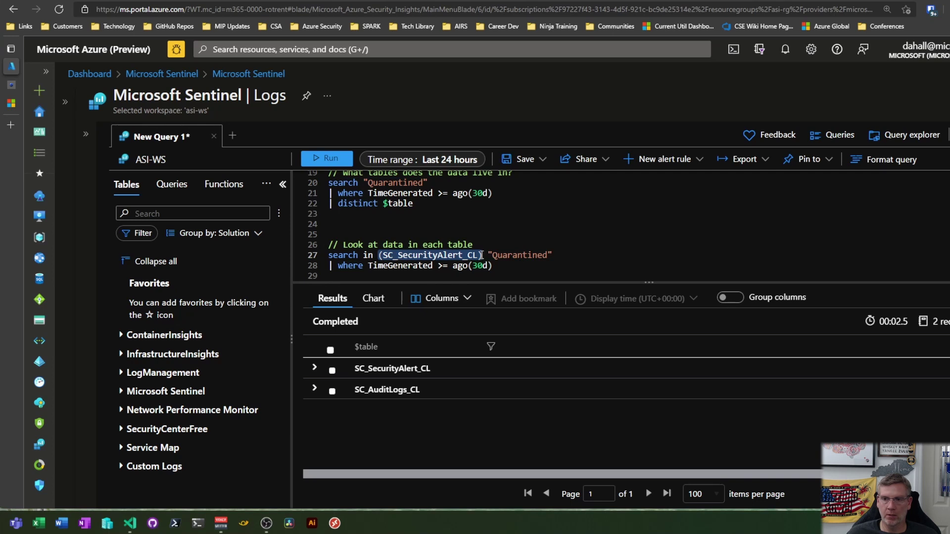
{"action": "left_click_drag", "start_coordinate": [548, 255], "coordinate": [489, 254]}
{"action": "left_click", "coordinate": [444, 267]}
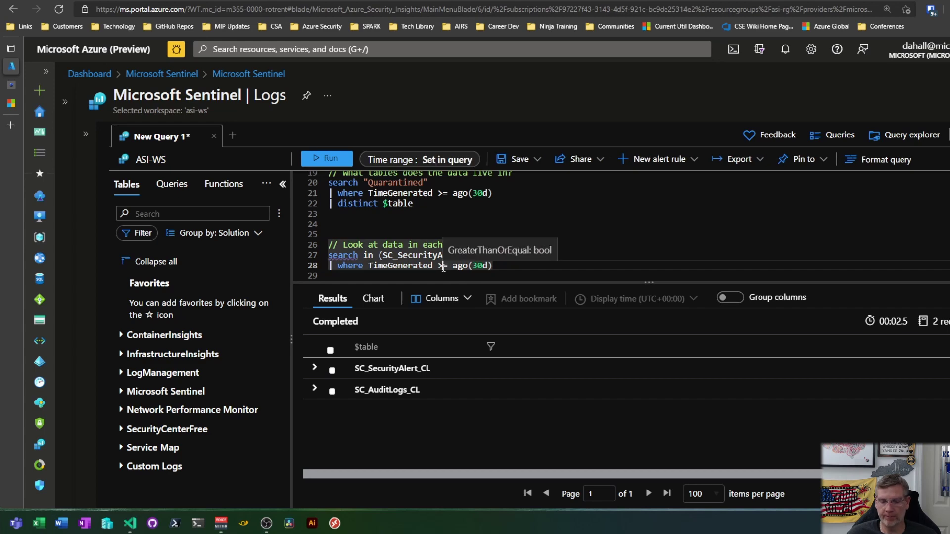
{"action": "key", "text": "shift+Return"}
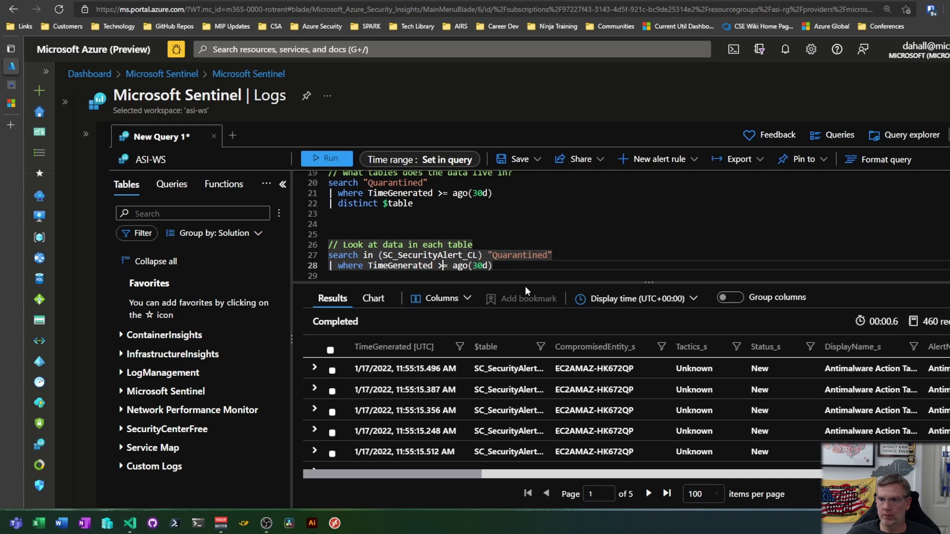
Step: Paste a matching SC_AuditLogs_CL Quarantined search and expand the first result's details
{"action": "type", "text": "search in (SC_AuditLogs_CL) \"Quarantined\" | where TimeGenerated >= ago(30d)"}
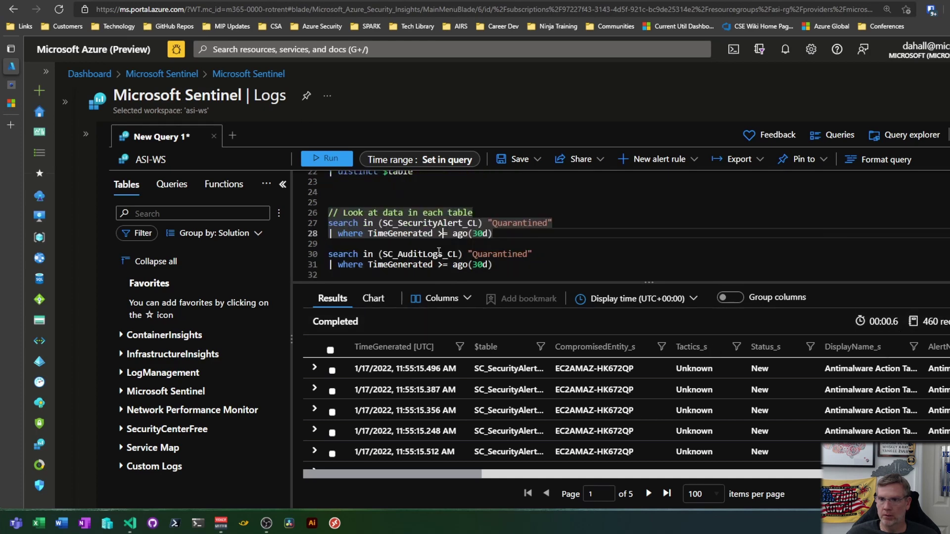
{"action": "left_click", "coordinate": [457, 265]}
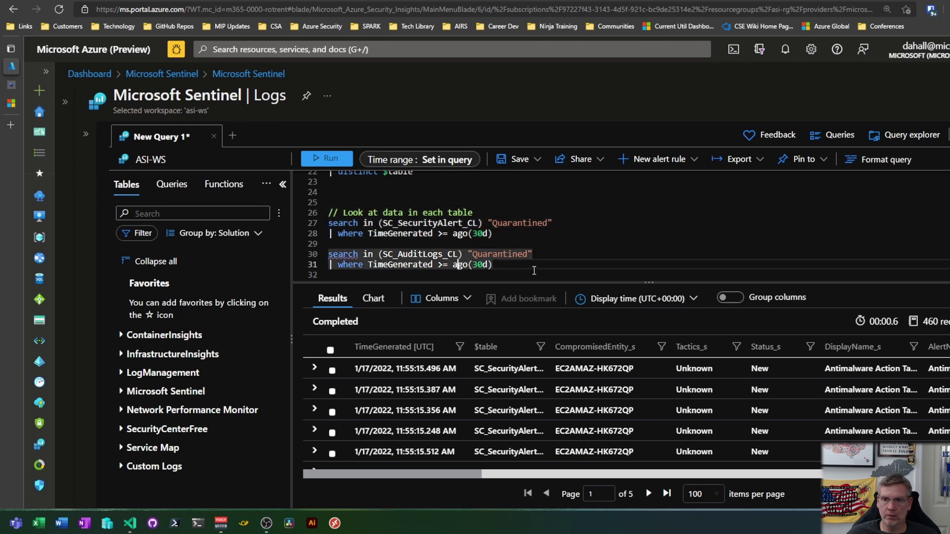
{"action": "left_click", "coordinate": [315, 368]}
{"action": "scroll", "coordinate": [470, 394], "scroll_direction": "down", "scroll_amount": 1}
{"action": "scroll", "coordinate": [470, 394], "scroll_direction": "down", "scroll_amount": 2}
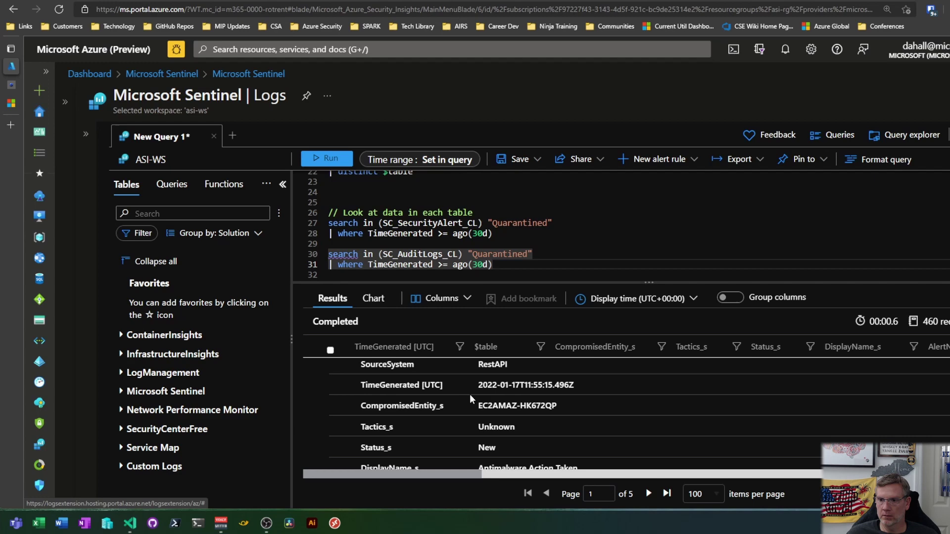
{"action": "scroll", "coordinate": [470, 394], "scroll_direction": "up", "scroll_amount": 3}
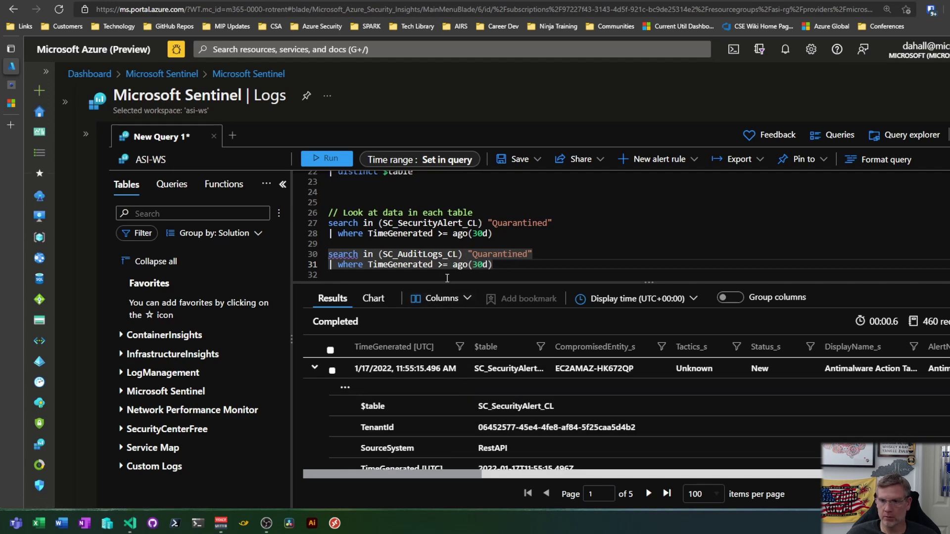
Step: Run the SC_AuditLogs_CL Quarantined search and scroll through one expanded record's fields
{"action": "key", "text": "shift+Return"}
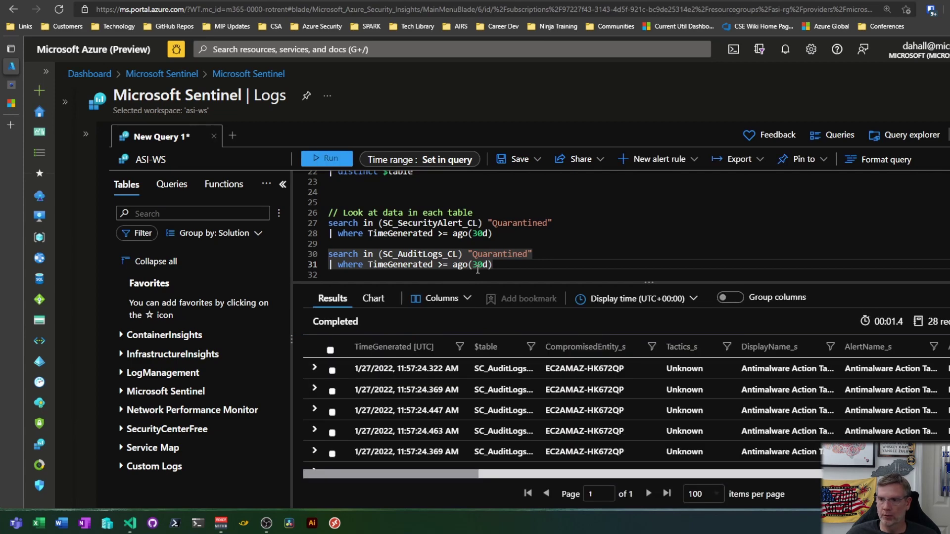
{"action": "left_click", "coordinate": [314, 369]}
{"action": "scroll", "coordinate": [391, 381], "scroll_direction": "down", "scroll_amount": 3}
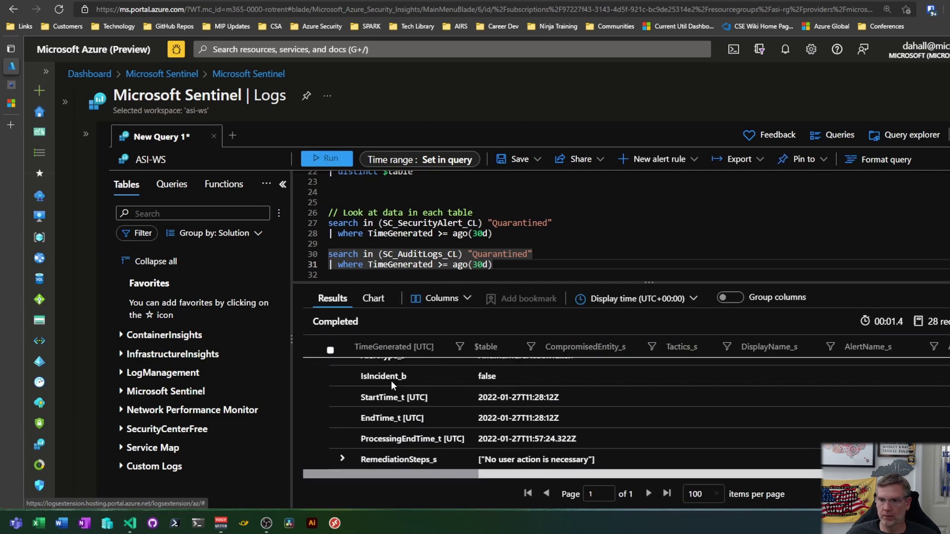
{"action": "scroll", "coordinate": [391, 381], "scroll_direction": "down", "scroll_amount": 5}
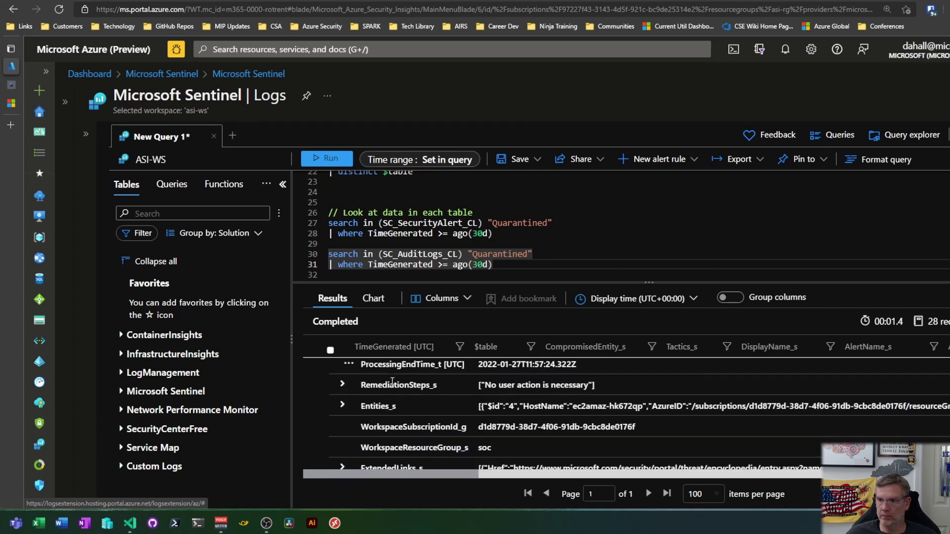
{"action": "scroll", "coordinate": [392, 381], "scroll_direction": "down", "scroll_amount": 2}
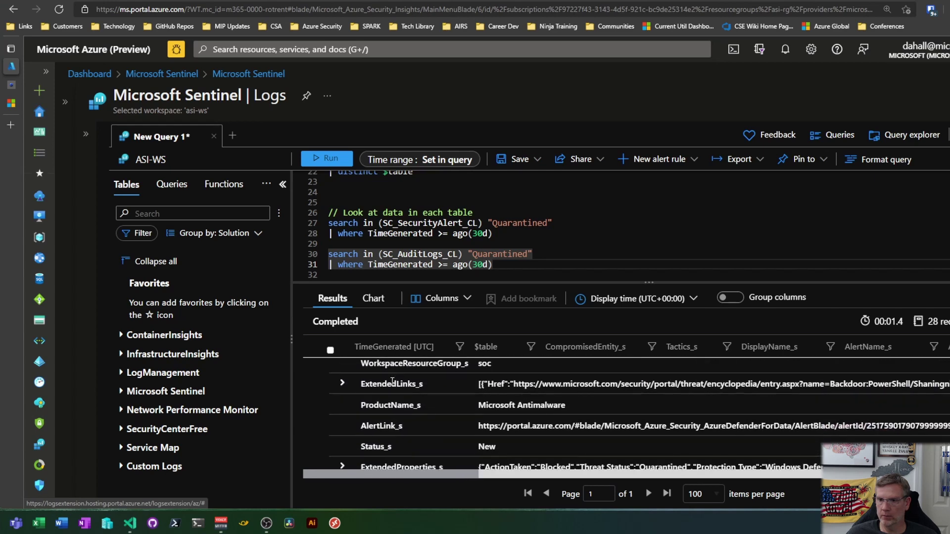
{"action": "scroll", "coordinate": [392, 381], "scroll_direction": "down", "scroll_amount": 3}
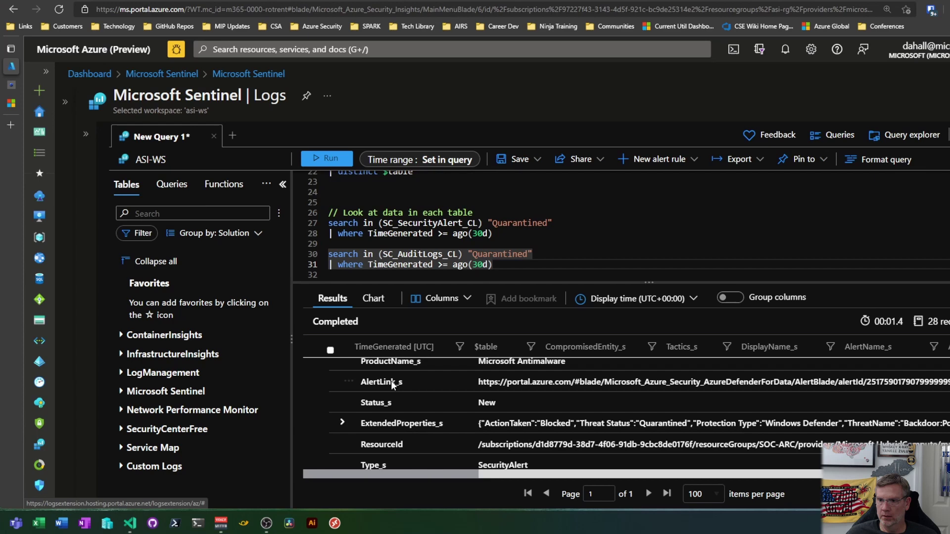
{"action": "scroll", "coordinate": [400, 382], "scroll_direction": "down", "scroll_amount": 3}
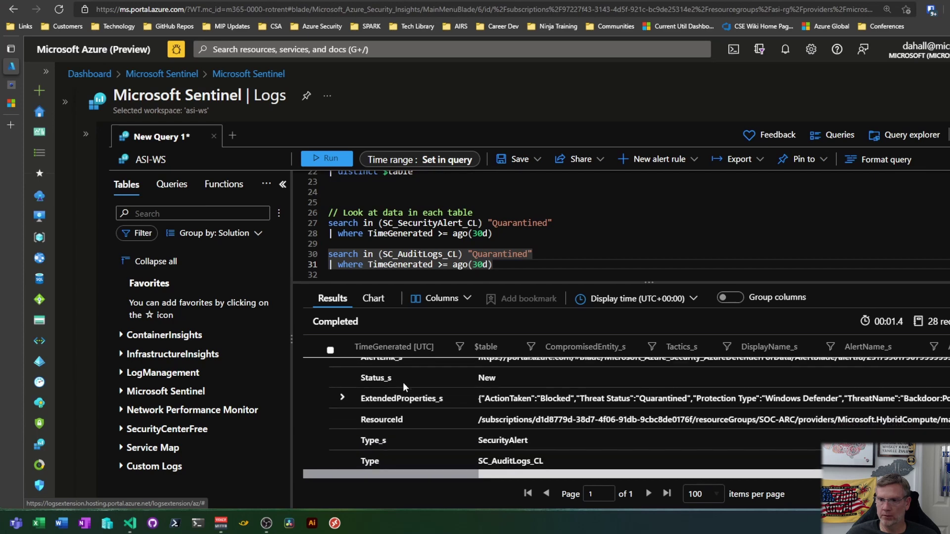
Step: Rerun the SC_SecurityAlert_CL Quarantined search, again showing 460 records
{"action": "left_click", "coordinate": [435, 230]}
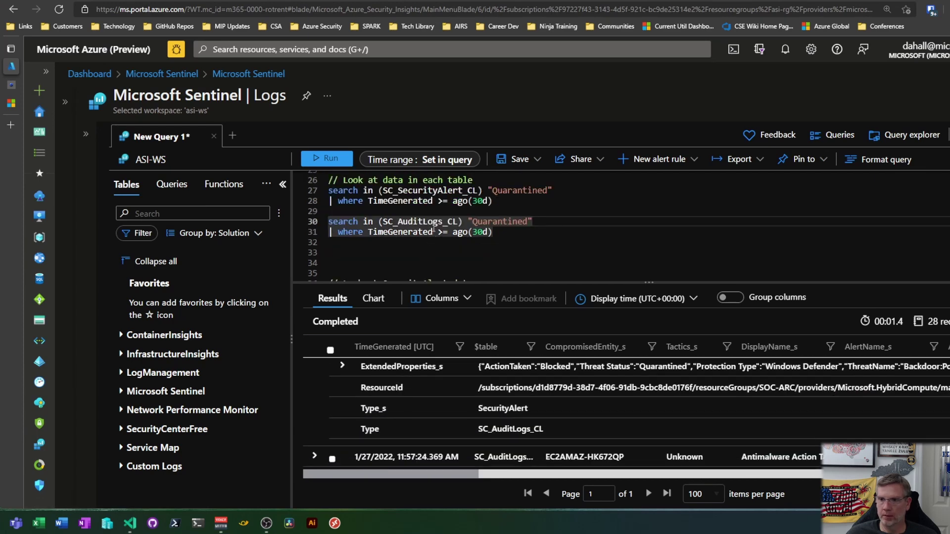
{"action": "scroll", "coordinate": [439, 204], "scroll_direction": "down", "scroll_amount": 1}
{"action": "key", "text": "shift+Return"}
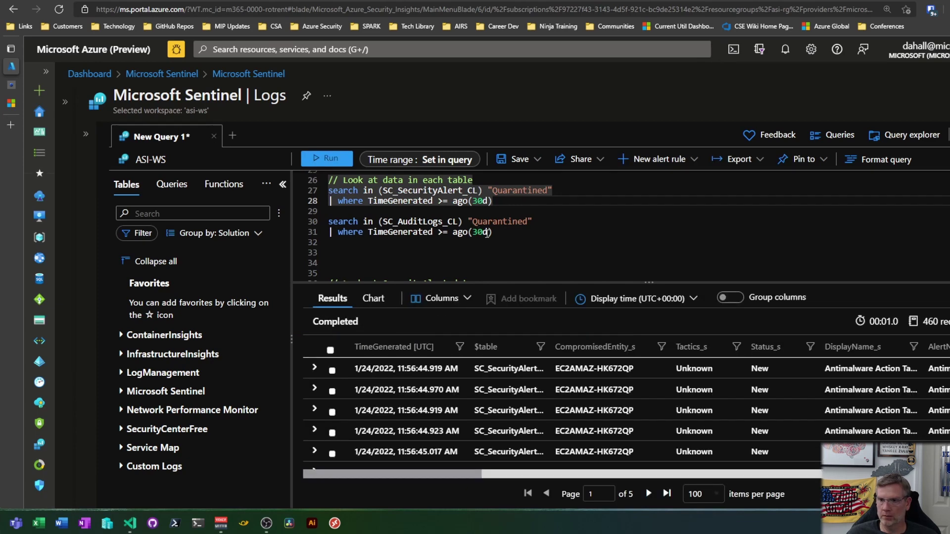
{"action": "scroll", "coordinate": [488, 233], "scroll_direction": "down", "scroll_amount": 1}
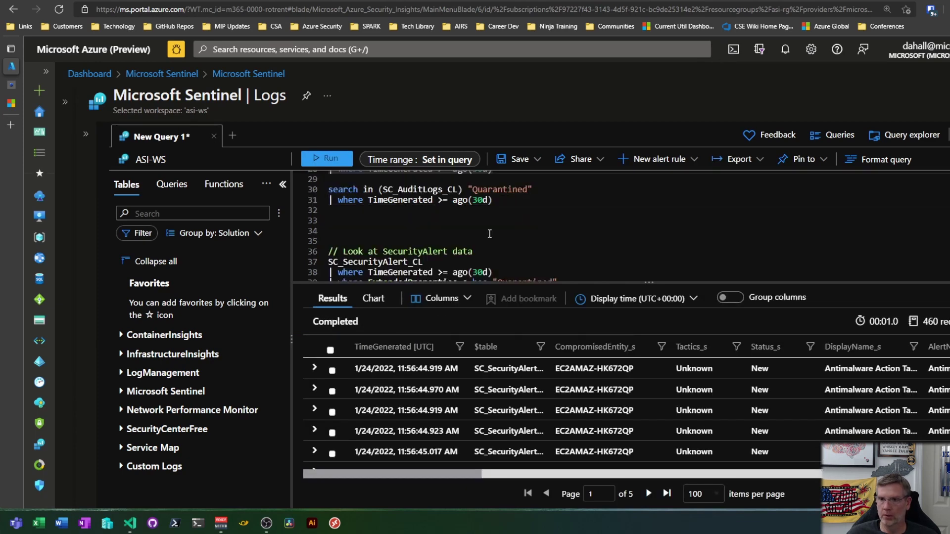
{"action": "scroll", "coordinate": [490, 233], "scroll_direction": "down", "scroll_amount": 1}
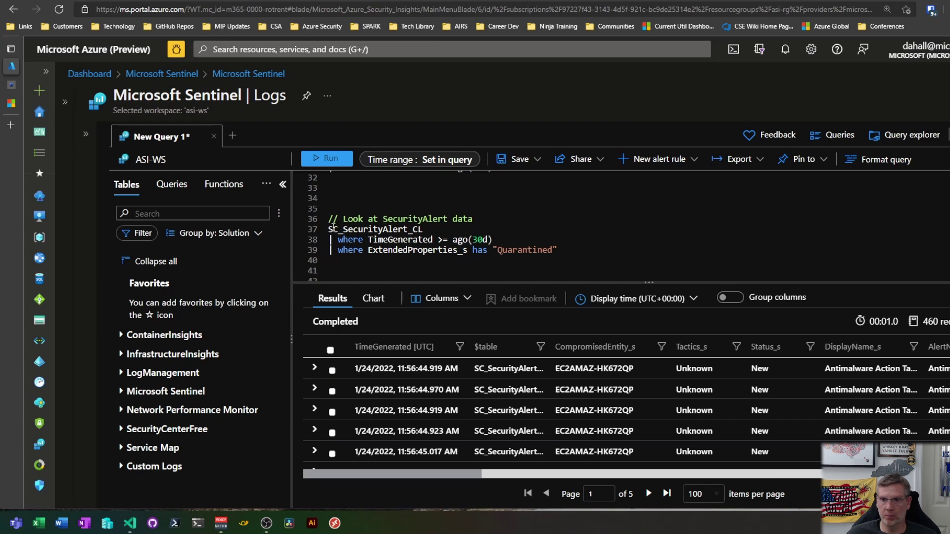
Step: Run SC_SecurityAlert_CL filtered on ExtendedProperties_s has "Quarantined" and expand the first Antimalware alert
{"action": "left_click_drag", "start_coordinate": [331, 229], "coordinate": [425, 228]}
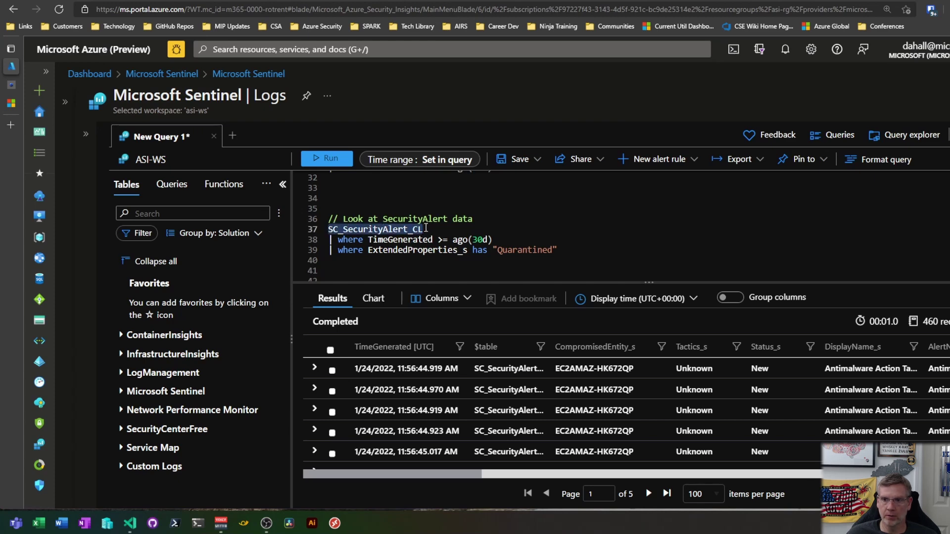
{"action": "left_click_drag", "start_coordinate": [558, 250], "coordinate": [379, 239]}
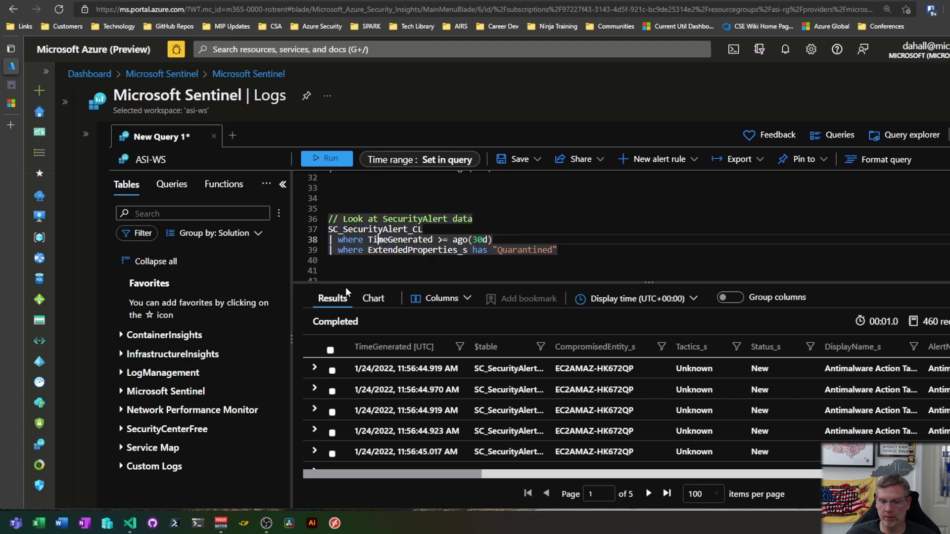
{"action": "key", "text": "shift+Return"}
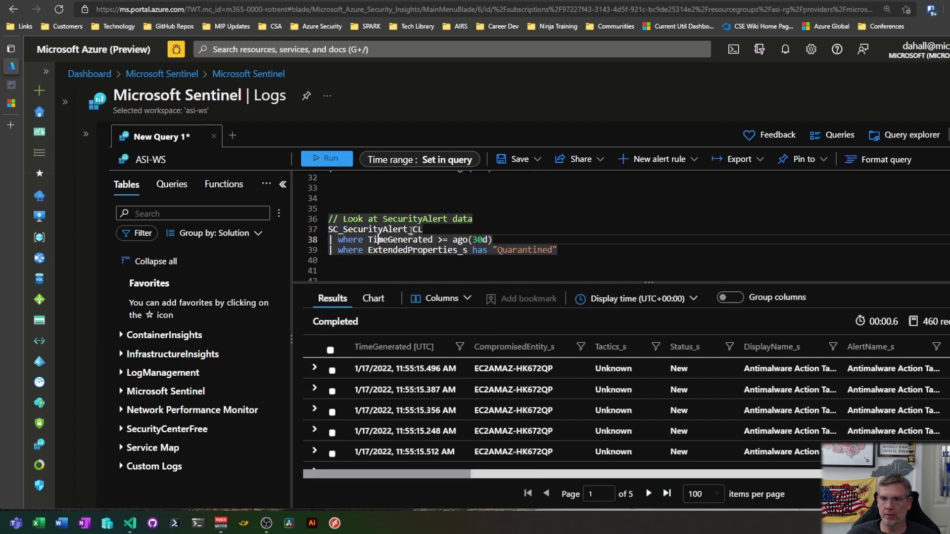
{"action": "left_click", "coordinate": [564, 252]}
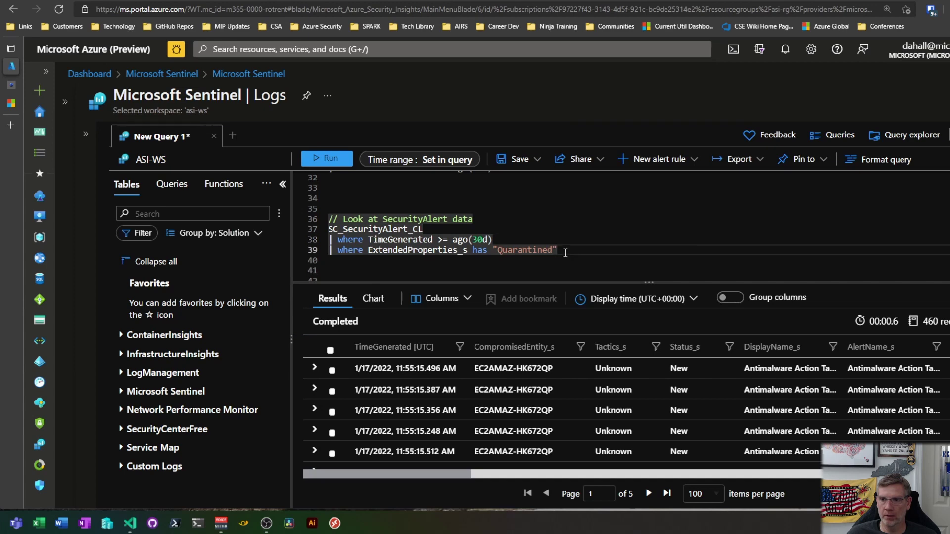
{"action": "left_click", "coordinate": [498, 240]}
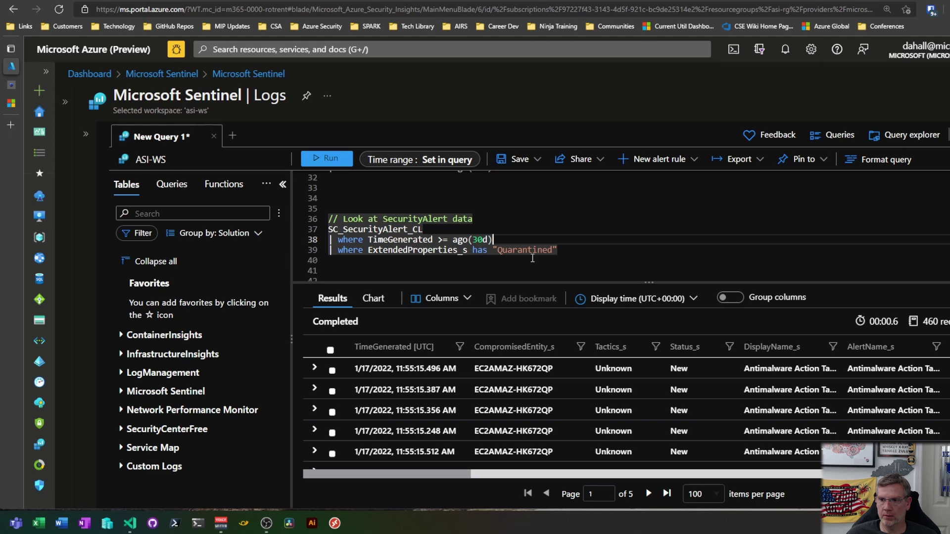
{"action": "left_click", "coordinate": [395, 370]}
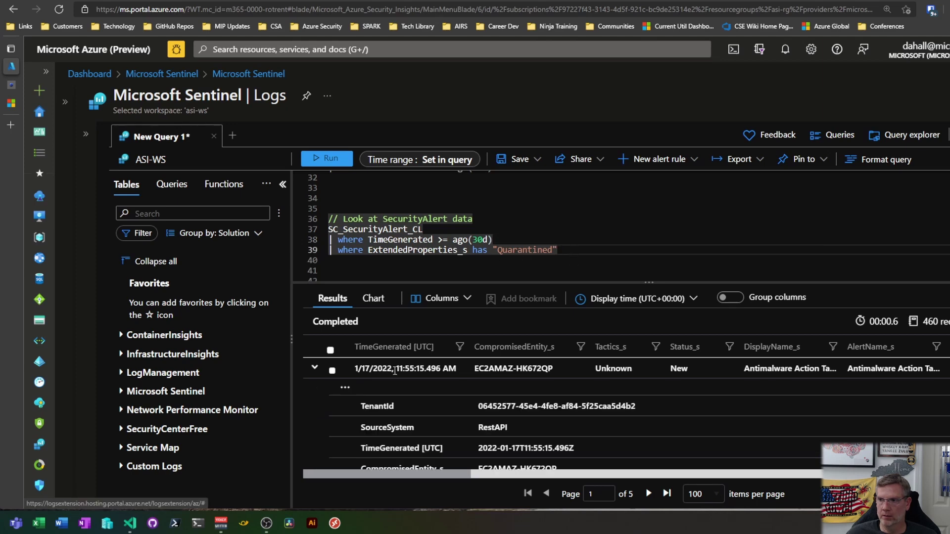
{"action": "scroll", "coordinate": [546, 417], "scroll_direction": "down", "scroll_amount": 5}
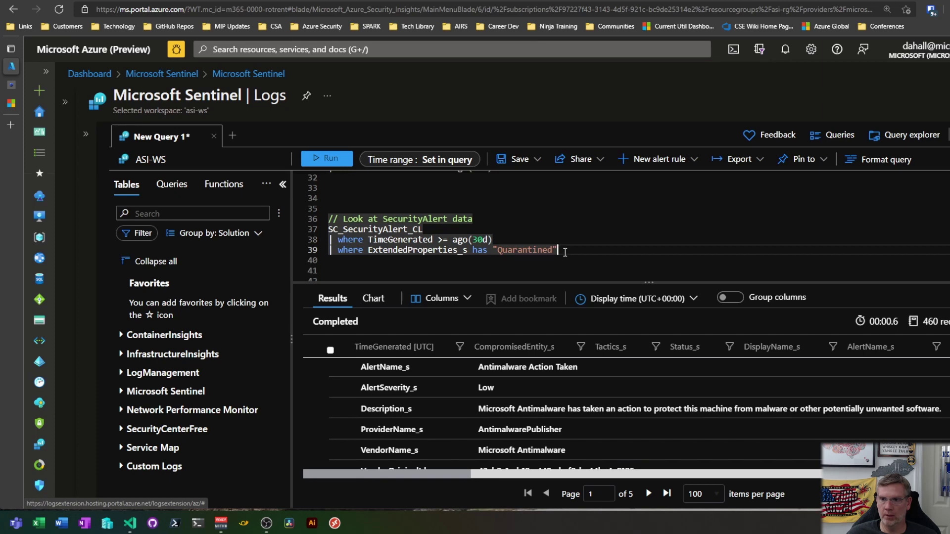
Step: Add '| project ActivityDateTime_t, AlertName_s' to the Quarantined alert query and run it
{"action": "key", "text": "shift+Return"}
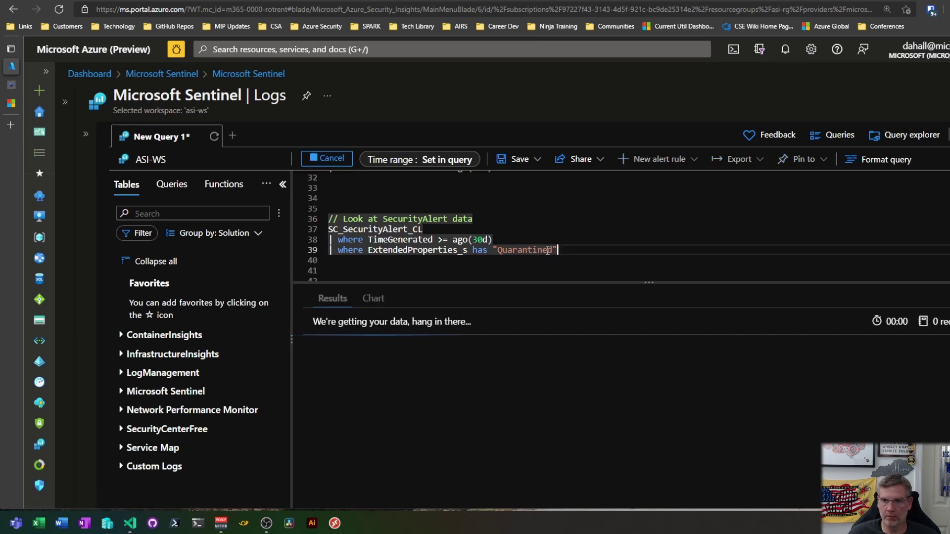
{"action": "key", "text": "Return"}
{"action": "type", "text": "| "}
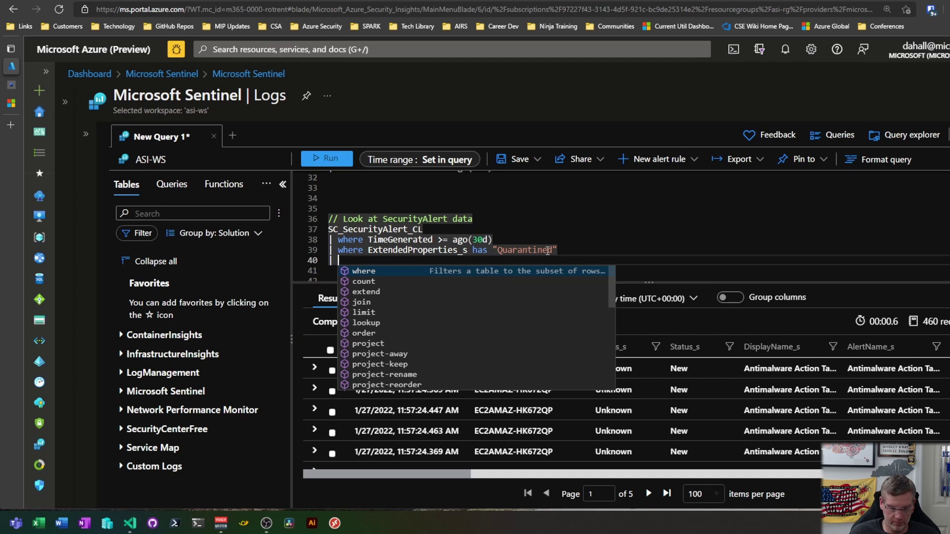
{"action": "type", "text": "project"}
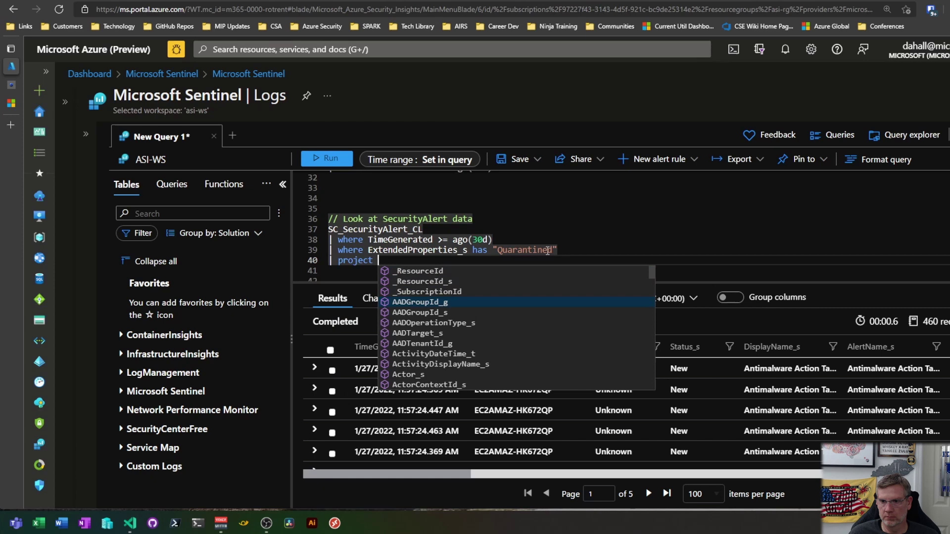
{"action": "key", "text": "Down"}
{"action": "key", "text": "Down"}
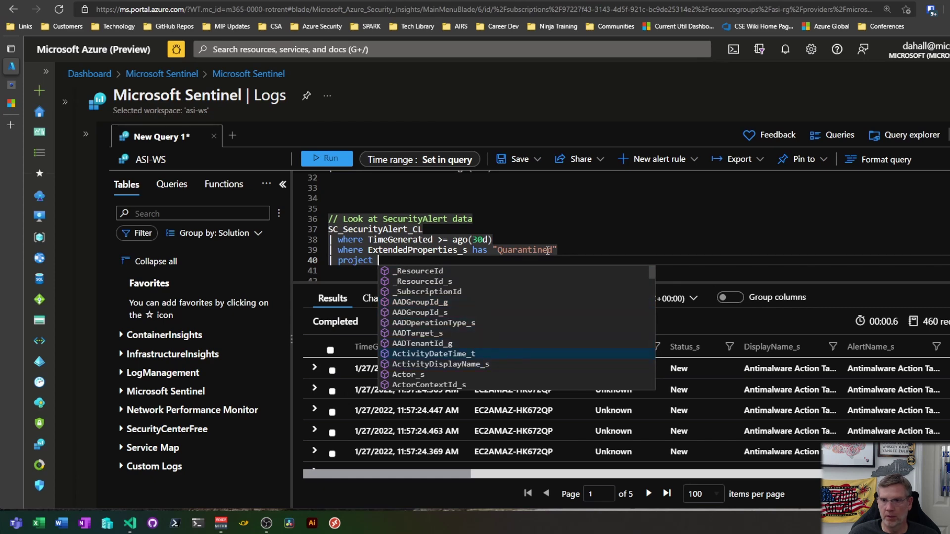
{"action": "key", "text": "Return"}
{"action": "type", "text": ","}
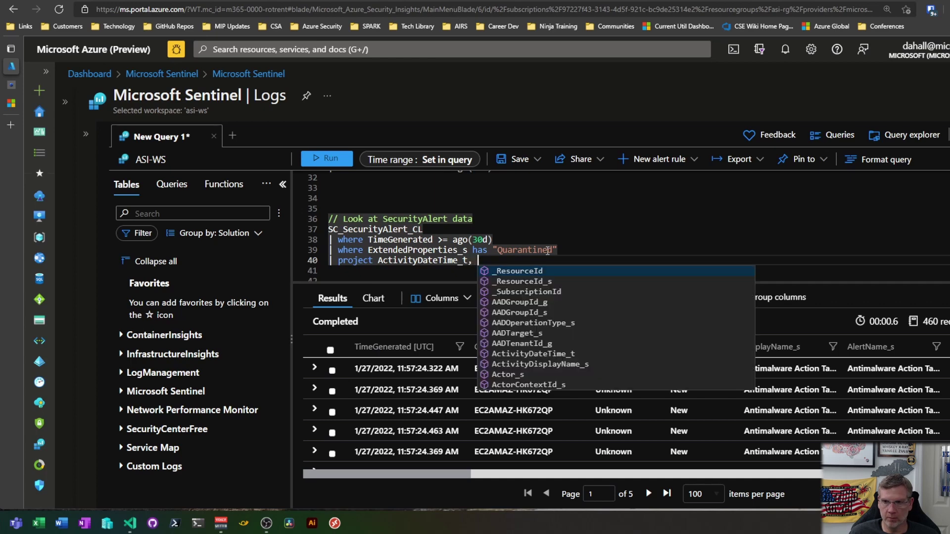
{"action": "key", "text": "Down"}
{"action": "key", "text": "Down"}
{"action": "key", "text": "Down"}
{"action": "key", "text": "Down"}
{"action": "key", "text": "Down"}
{"action": "key", "text": "Down"}
{"action": "key", "text": "Down"}
{"action": "key", "text": "Down"}
{"action": "key", "text": "Down"}
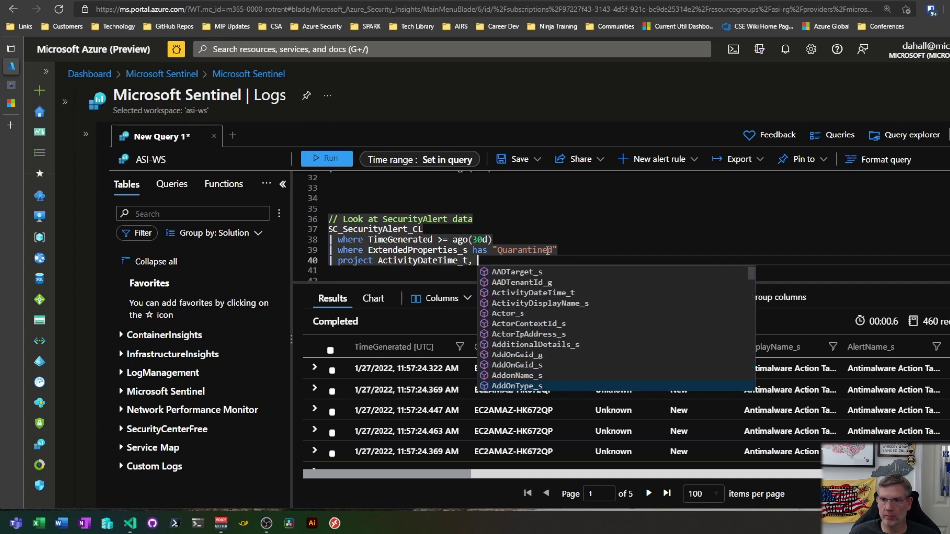
{"action": "key", "text": "Return"}
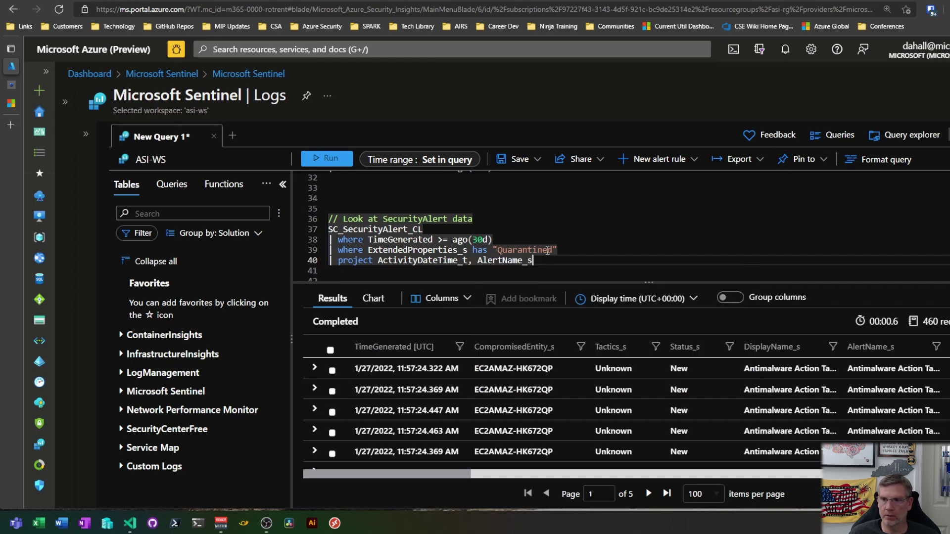
{"action": "key", "text": "shift+Return"}
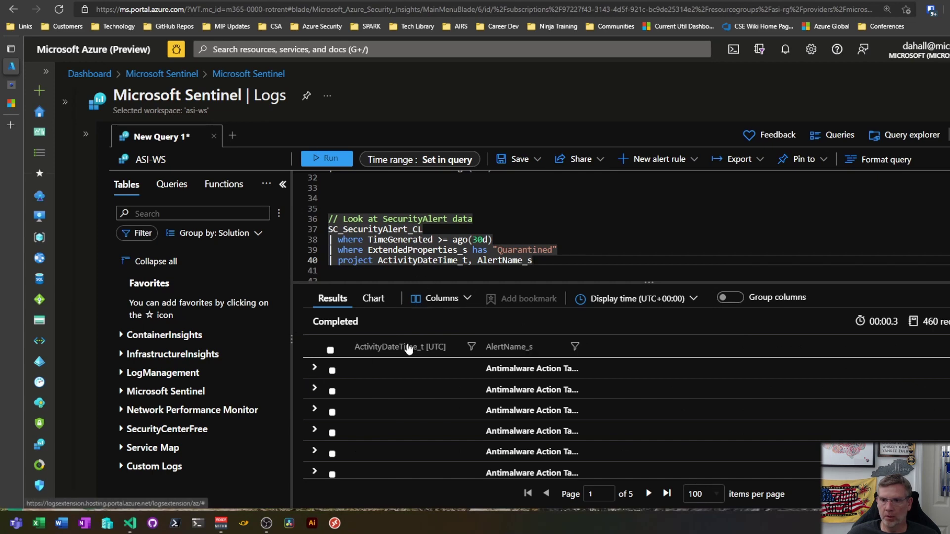
{"action": "scroll", "coordinate": [491, 252], "scroll_direction": "down", "scroll_amount": 2}
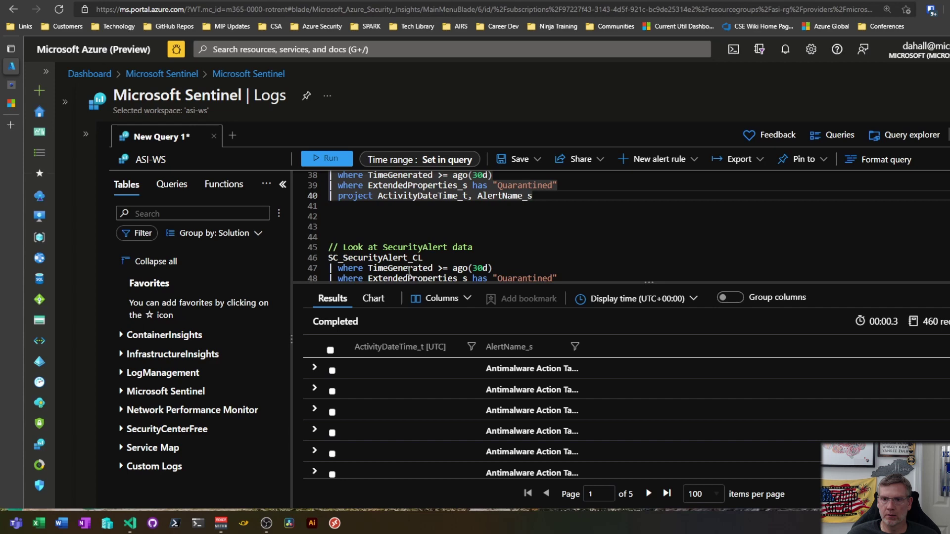
Step: Rerun the two-column projected query, enlarge the results area, and expand the first row
{"action": "left_click", "coordinate": [448, 186]}
{"action": "left_click", "coordinate": [427, 227]}
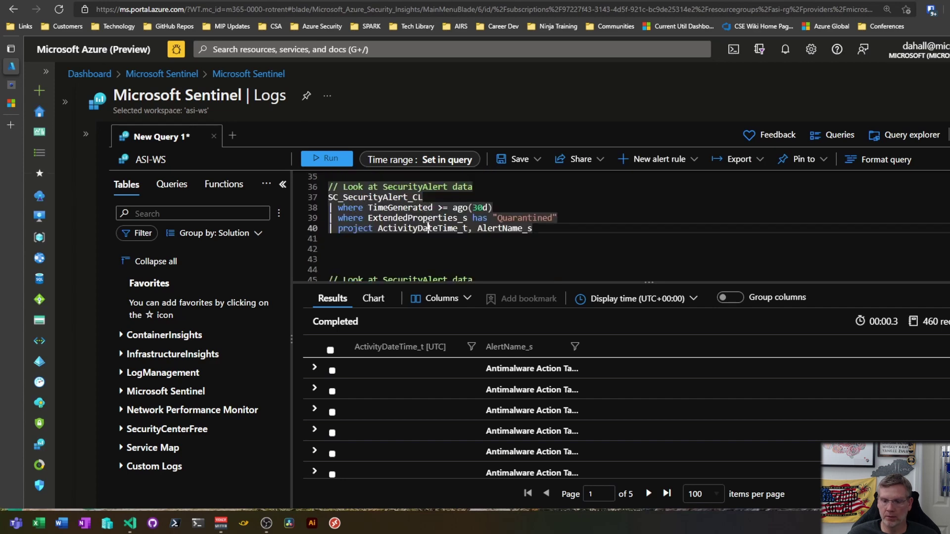
{"action": "key", "text": "shift+Return"}
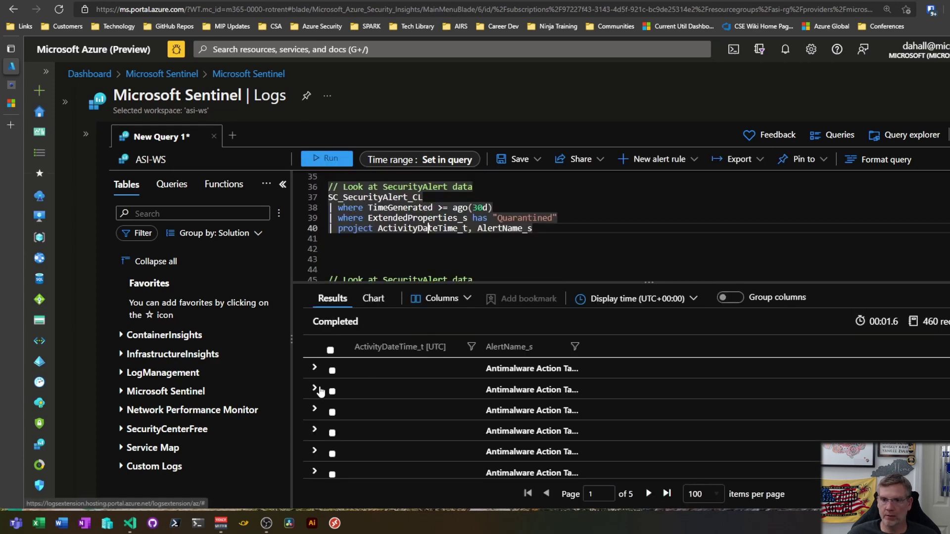
{"action": "left_click_drag", "start_coordinate": [376, 290], "coordinate": [366, 263]}
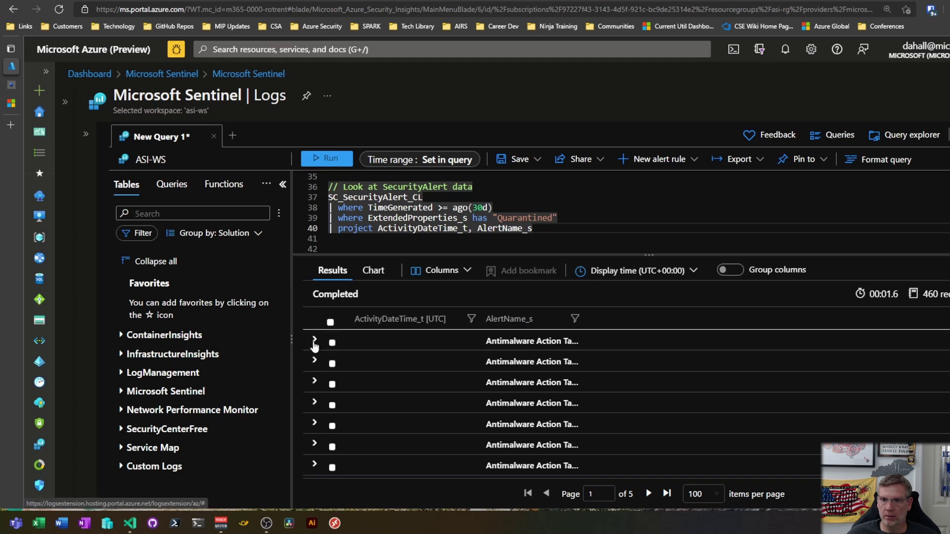
{"action": "left_click", "coordinate": [343, 346]}
Step: Comment out the project line with Ctrl+/, rerun, and expand the first full-column alert
{"action": "left_click", "coordinate": [541, 229]}
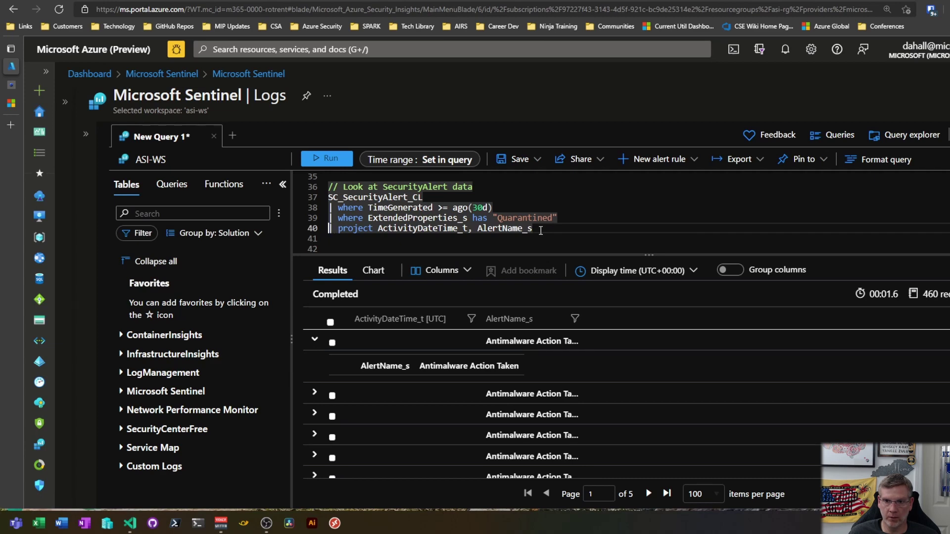
{"action": "key", "text": "ctrl+slash"}
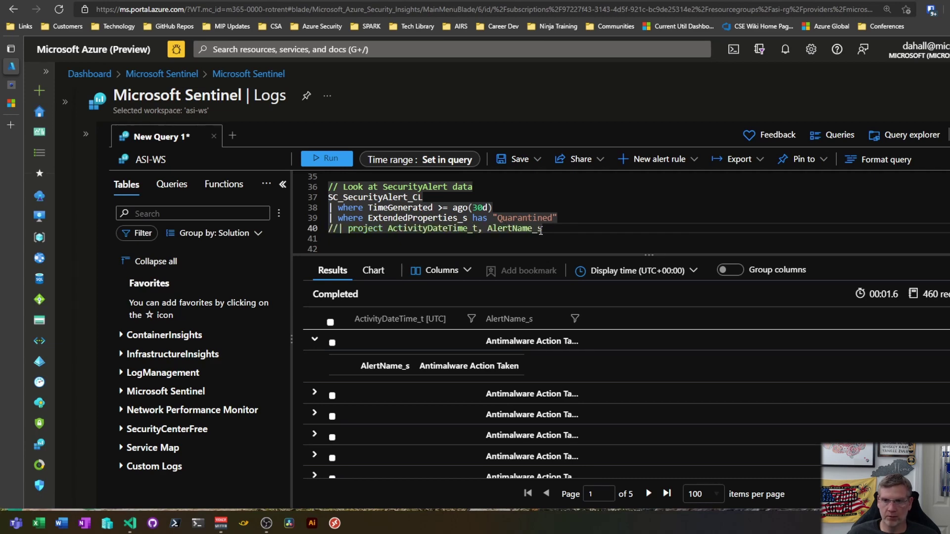
{"action": "key", "text": "shift+Return"}
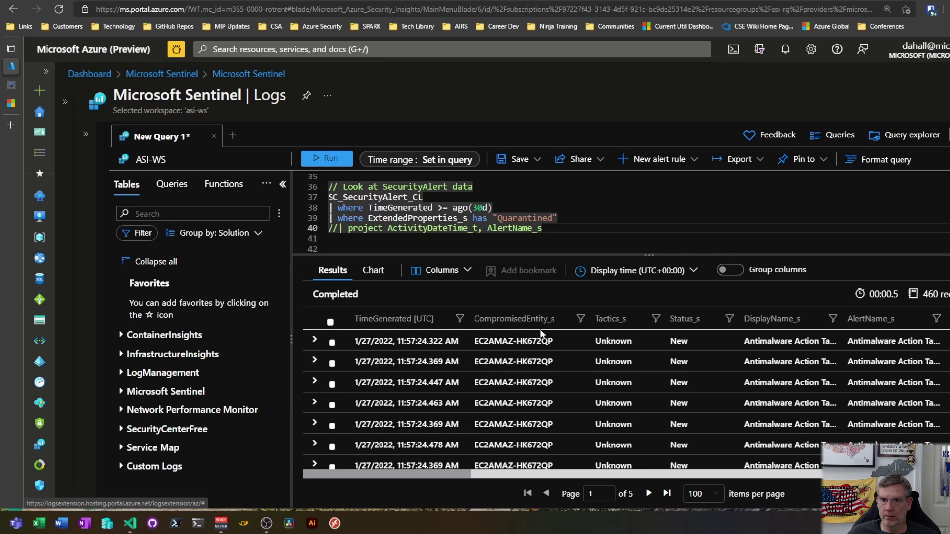
{"action": "left_click", "coordinate": [315, 340]}
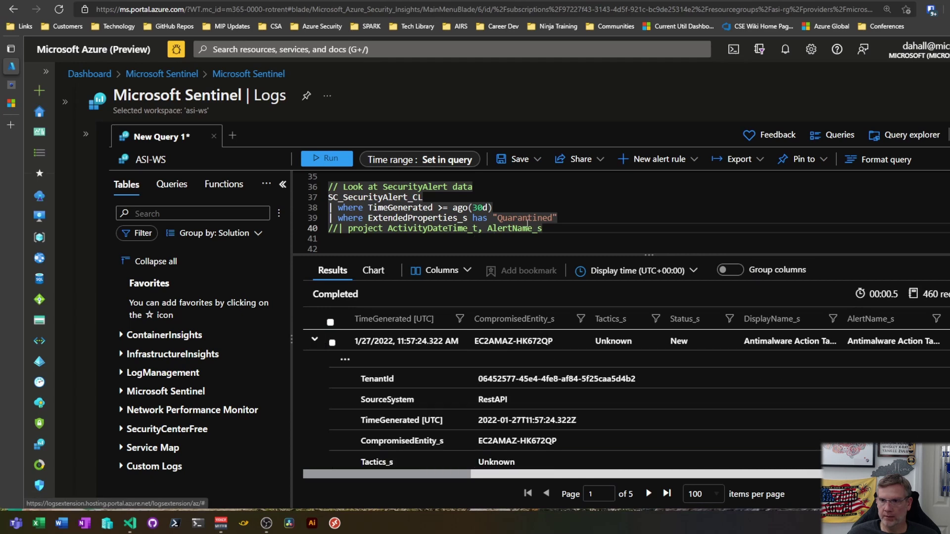
Step: Copy the table and two where lines of the query and paste them below it
{"action": "left_click_drag", "start_coordinate": [557, 218], "coordinate": [329, 197]}
{"action": "key", "text": "ctrl+c"}
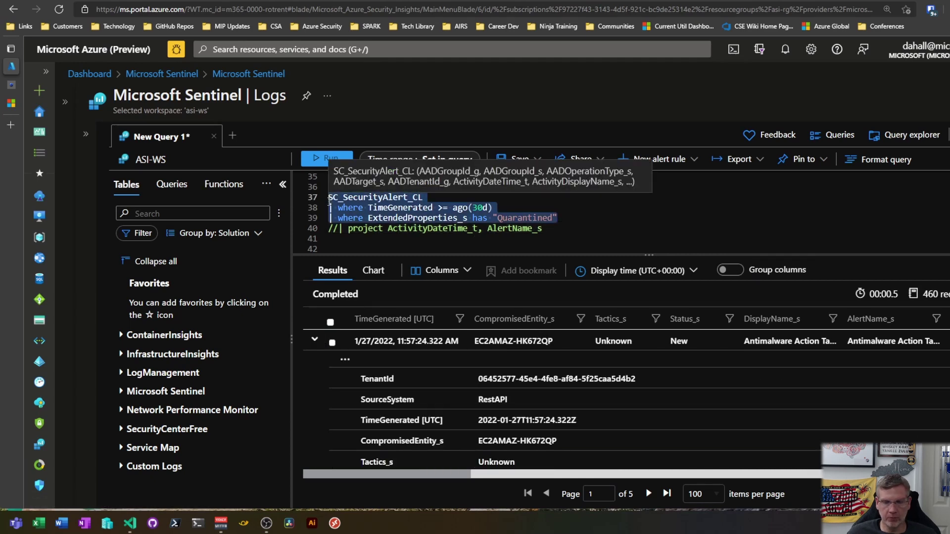
{"action": "left_click", "coordinate": [554, 233]}
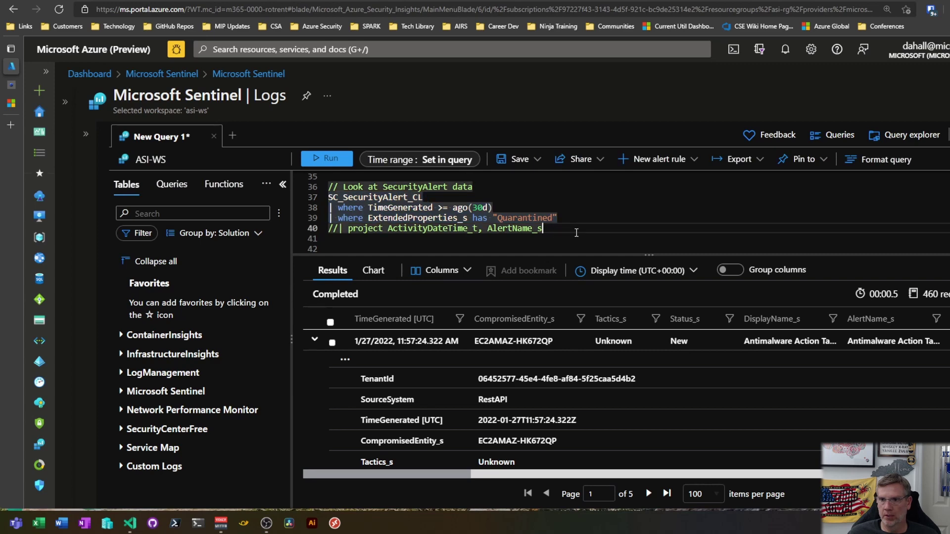
{"action": "key", "text": "ctrl+v"}
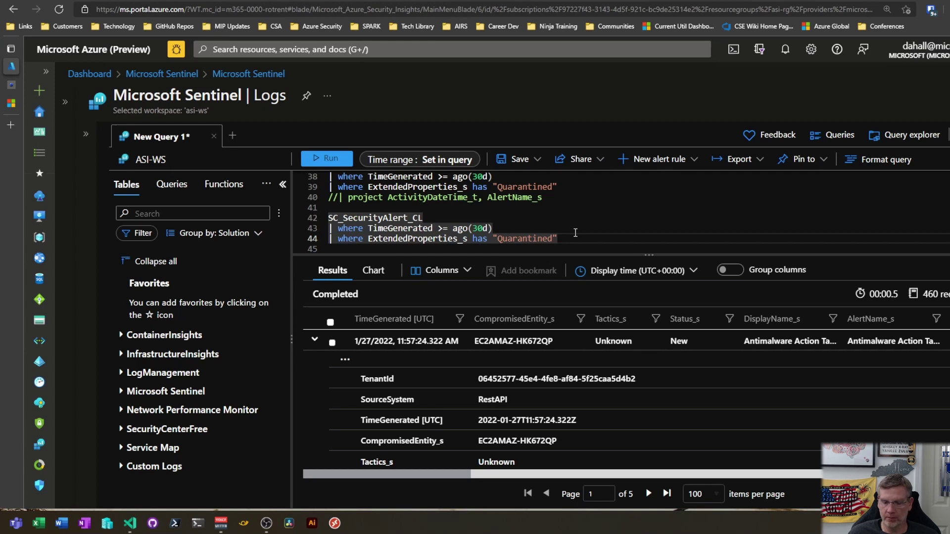
{"action": "key", "text": "Return"}
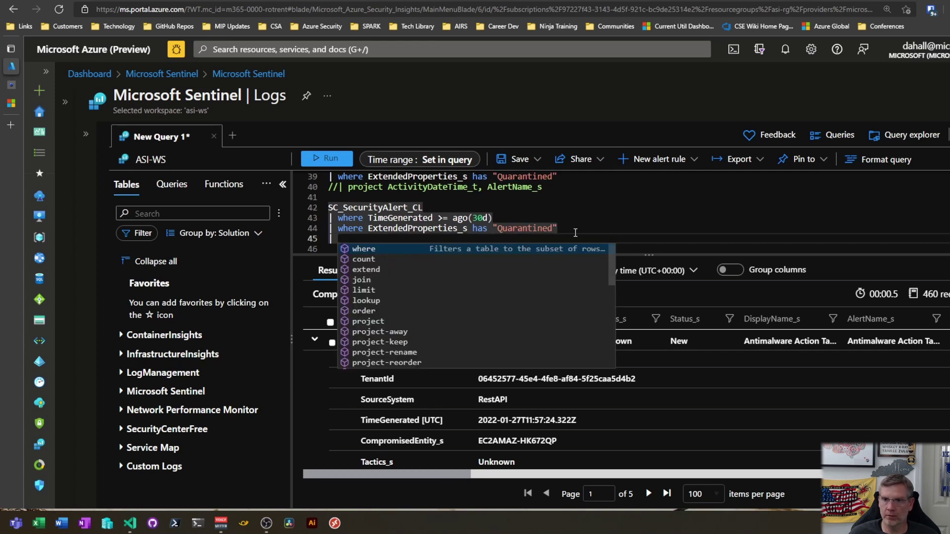
{"action": "key", "text": "BackSpace"}
Step: Expand the first record's ExtendedProperties_s to show ActionTaken, Category and File Path
{"action": "scroll", "coordinate": [456, 386], "scroll_direction": "down", "scroll_amount": 5}
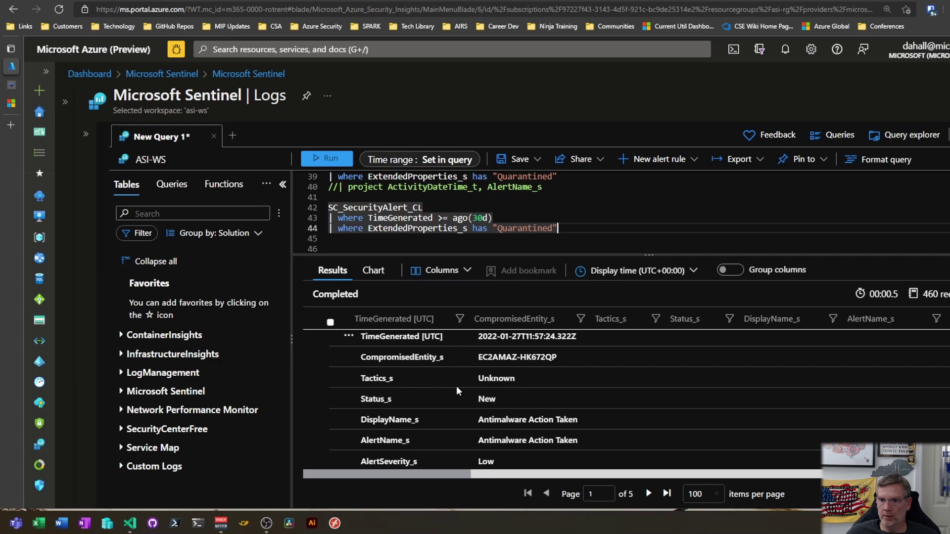
{"action": "scroll", "coordinate": [456, 386], "scroll_direction": "down", "scroll_amount": 3}
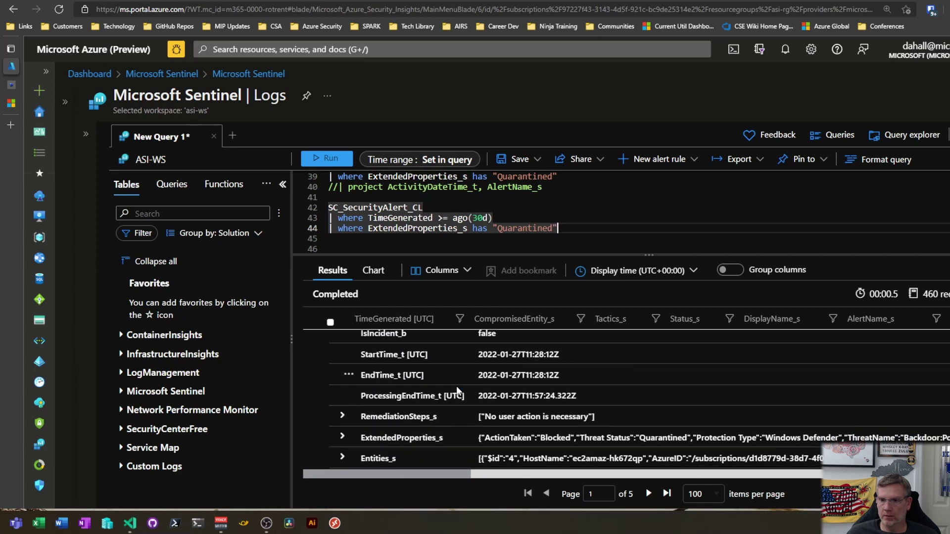
{"action": "scroll", "coordinate": [456, 386], "scroll_direction": "down", "scroll_amount": 2}
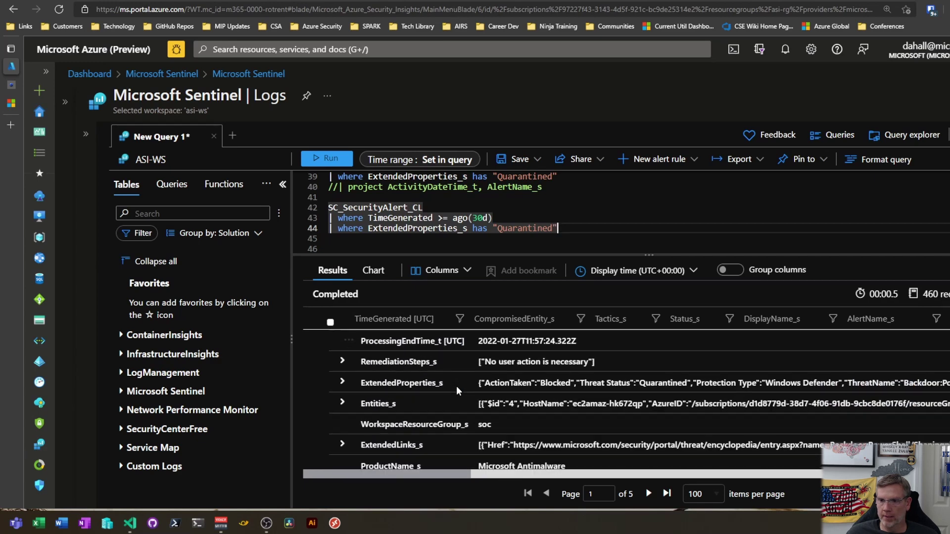
{"action": "left_click", "coordinate": [341, 374]}
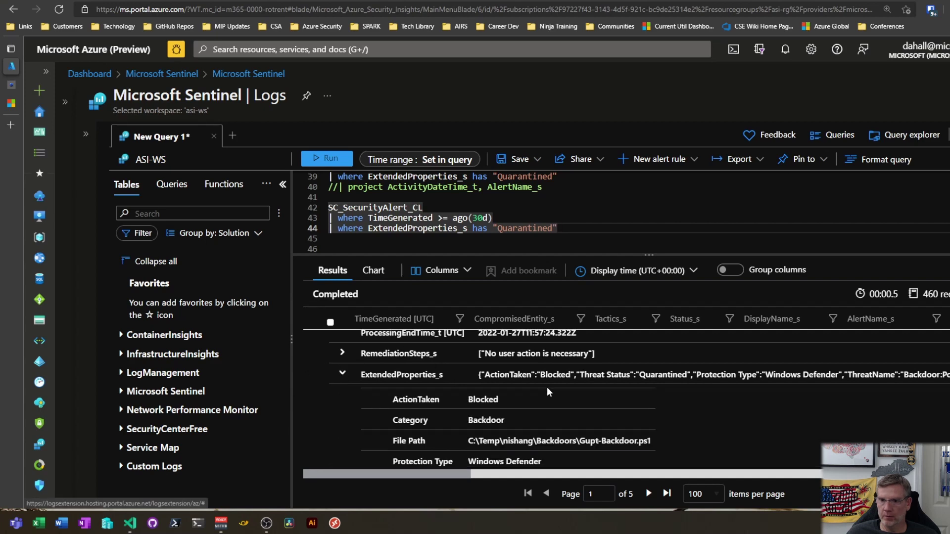
{"action": "scroll", "coordinate": [548, 387], "scroll_direction": "down", "scroll_amount": 1}
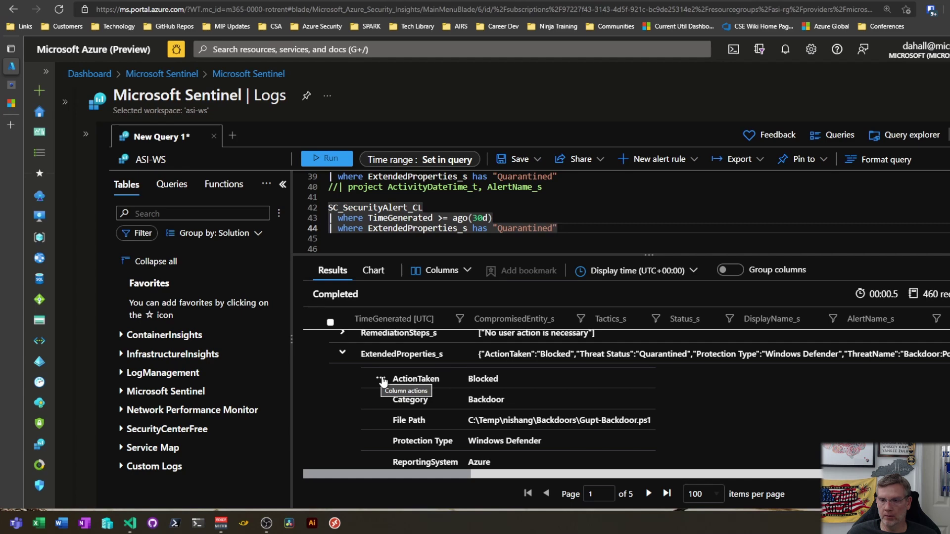
Step: Extend ActionTaken_, Category_ and File_Path_ columns from ExtendedProperties_s and rerun the query
{"action": "left_click", "coordinate": [381, 379]}
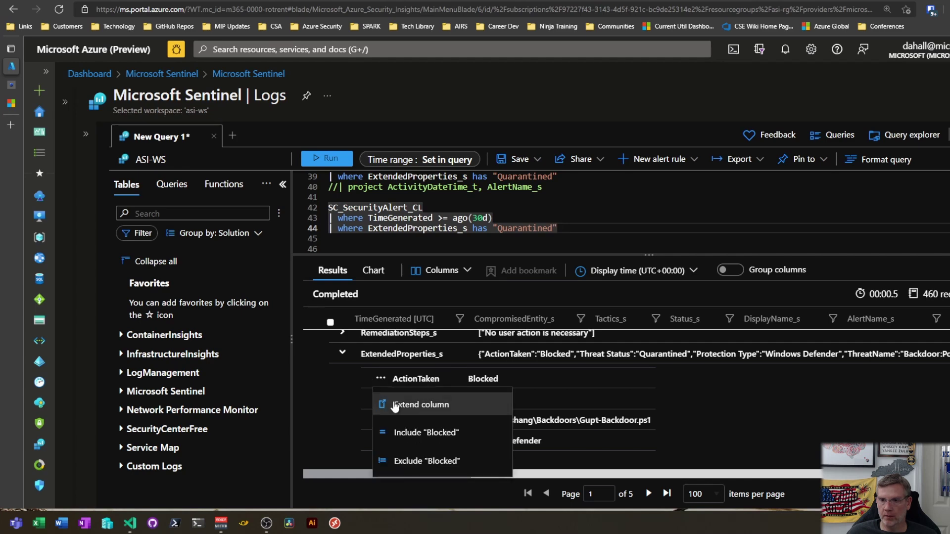
{"action": "left_click", "coordinate": [396, 405]}
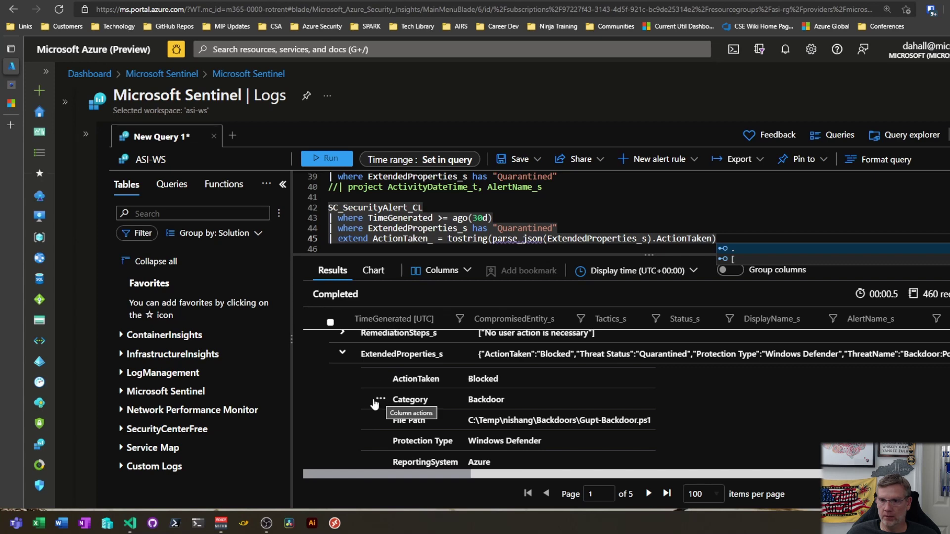
{"action": "left_click", "coordinate": [380, 400]}
{"action": "left_click", "coordinate": [396, 424]}
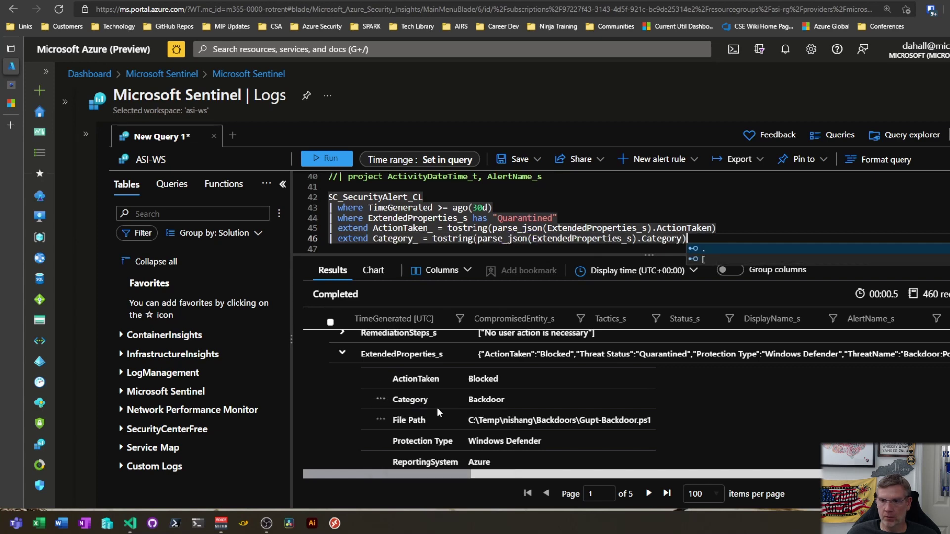
{"action": "left_click", "coordinate": [380, 399]}
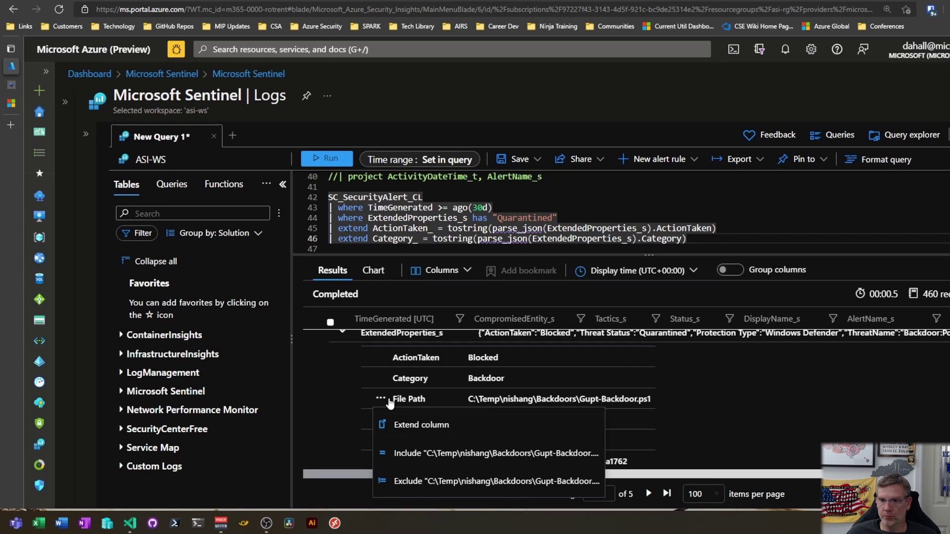
{"action": "left_click", "coordinate": [404, 426]}
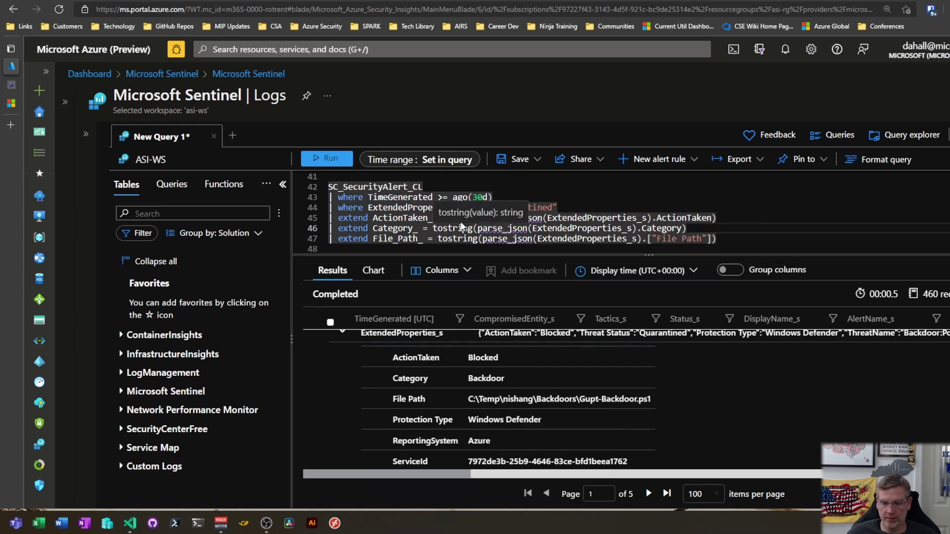
{"action": "key", "text": "shift+Return"}
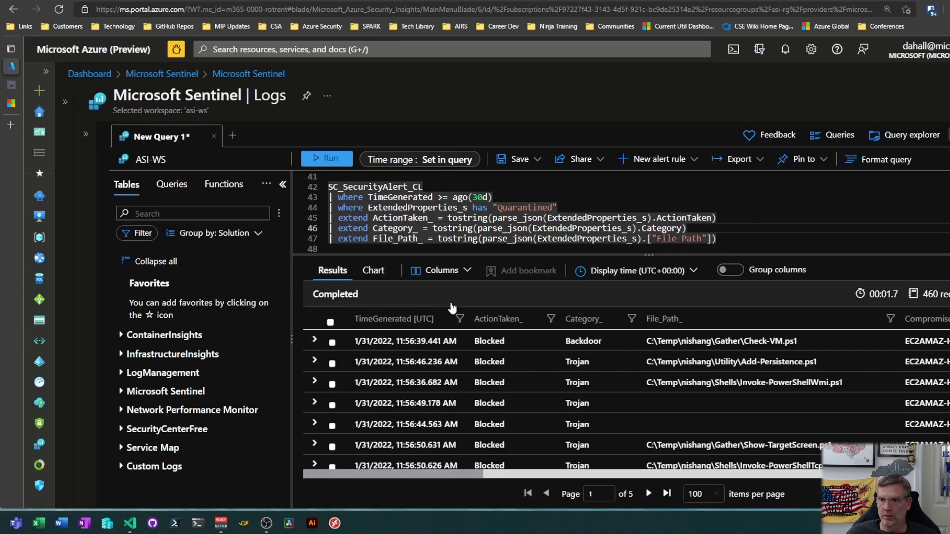
{"action": "mouse_move", "coordinate": [314, 278]}
{"action": "left_mouse_down"}
{"action": "mouse_move", "coordinate": [809, 424]}
{"action": "mouse_move", "coordinate": [870, 457]}
{"action": "mouse_move", "coordinate": [949, 468]}
{"action": "left_mouse_up"}
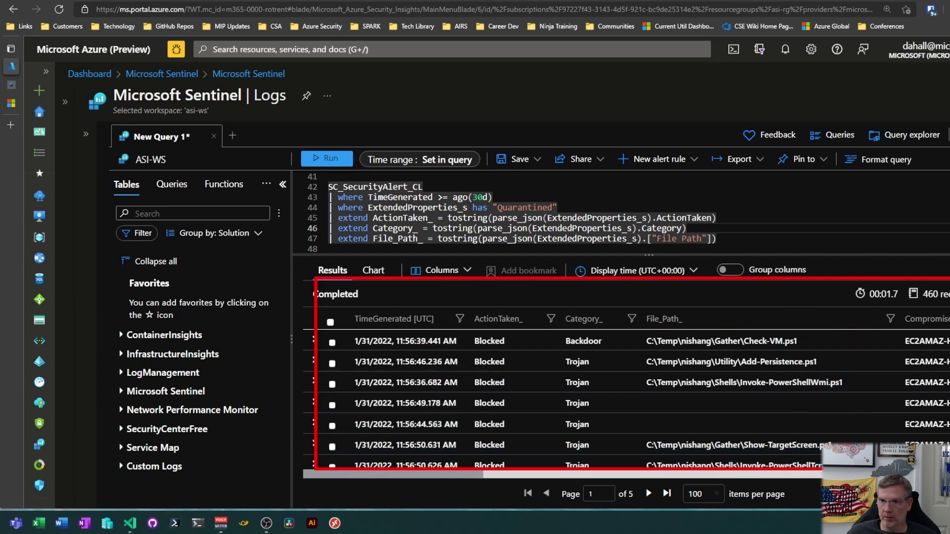
{"action": "mouse_move", "coordinate": [798, 330]}
{"action": "left_mouse_down"}
{"action": "mouse_move", "coordinate": [660, 327]}
{"action": "mouse_move", "coordinate": [646, 350]}
{"action": "mouse_move", "coordinate": [761, 352]}
{"action": "mouse_move", "coordinate": [801, 334]}
{"action": "left_mouse_up"}
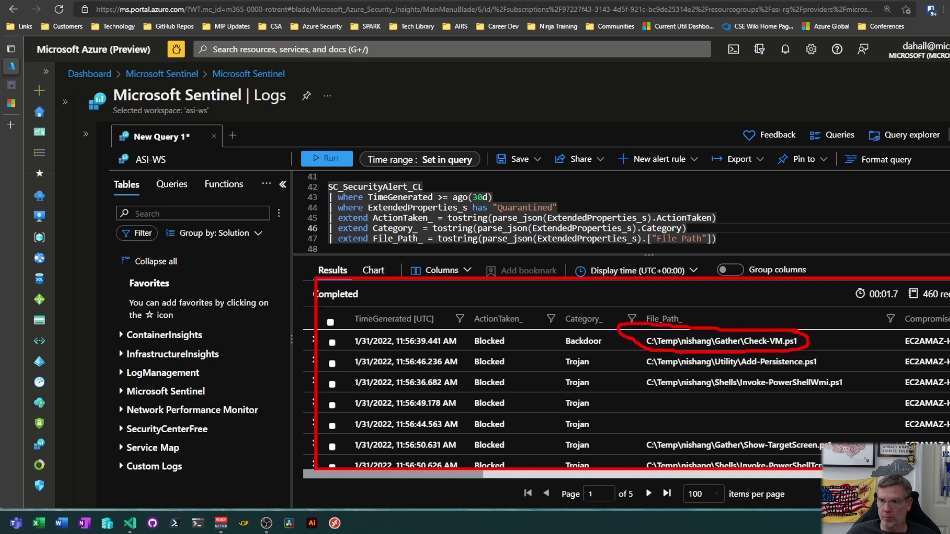
{"action": "mouse_move", "coordinate": [569, 331]}
{"action": "left_mouse_down"}
{"action": "mouse_move", "coordinate": [619, 357]}
{"action": "mouse_move", "coordinate": [587, 330]}
{"action": "left_mouse_up"}
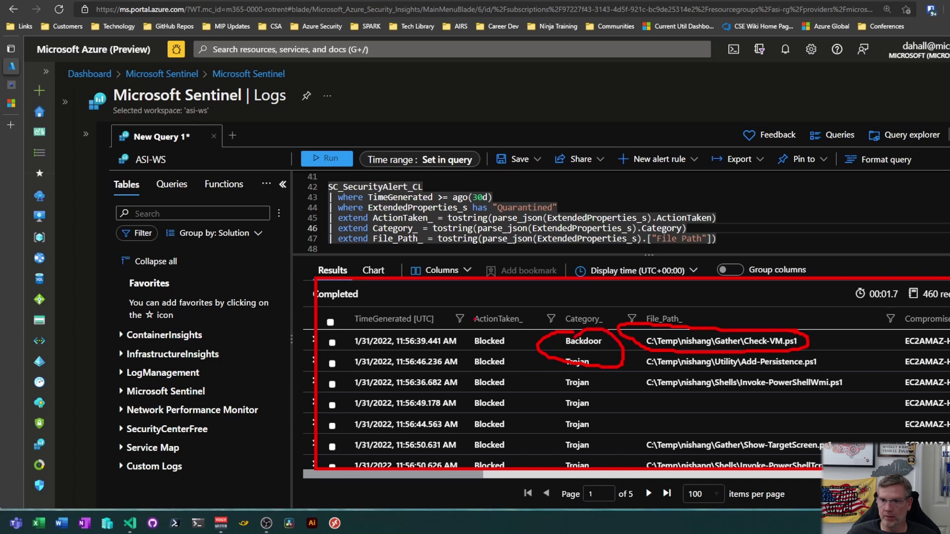
{"action": "left_click_drag", "start_coordinate": [475, 319], "coordinate": [474, 468]}
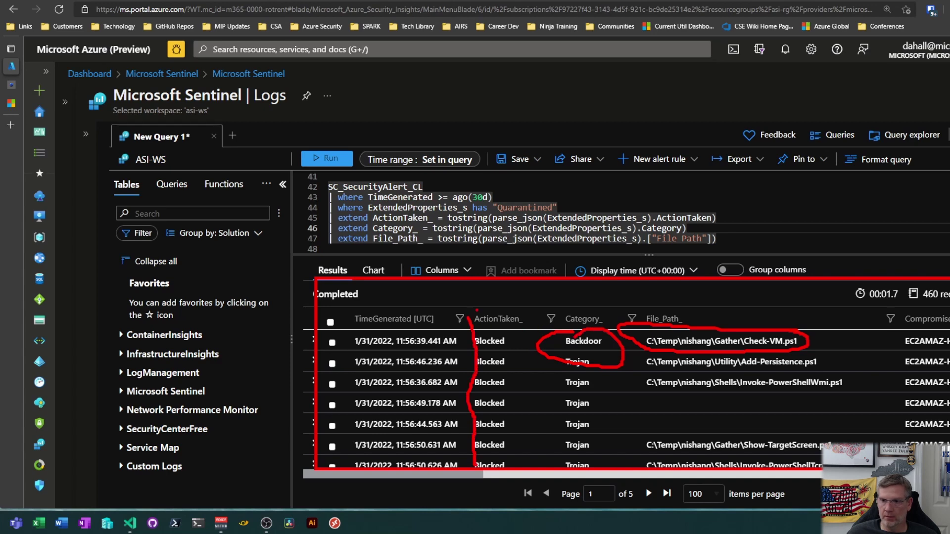
{"action": "mouse_move", "coordinate": [473, 319]}
{"action": "left_mouse_down"}
{"action": "mouse_move", "coordinate": [505, 327]}
{"action": "mouse_move", "coordinate": [526, 463]}
{"action": "left_mouse_up"}
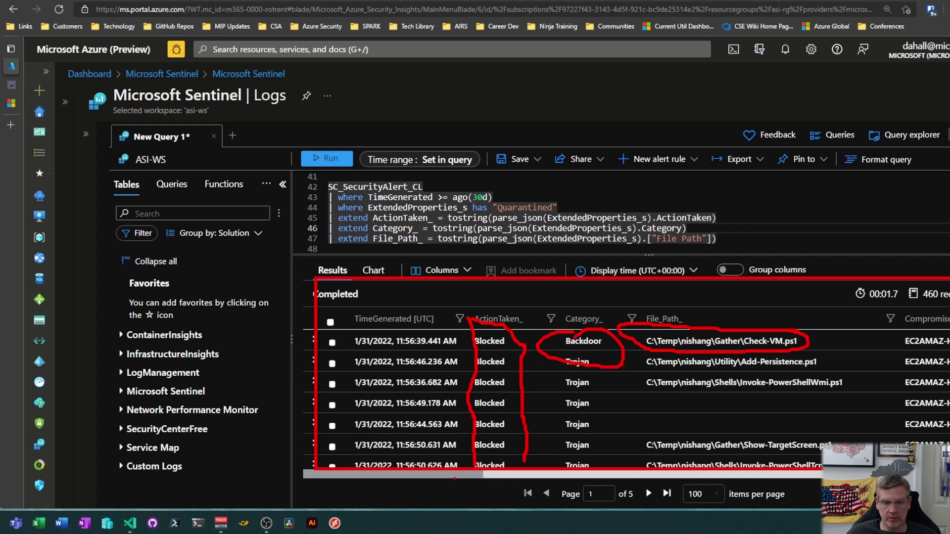
{"action": "key", "text": "Escape"}
{"action": "mouse_move", "coordinate": [458, 471]}
{"action": "left_mouse_down"}
{"action": "mouse_move", "coordinate": [696, 482]}
{"action": "mouse_move", "coordinate": [460, 469]}
{"action": "left_mouse_up"}
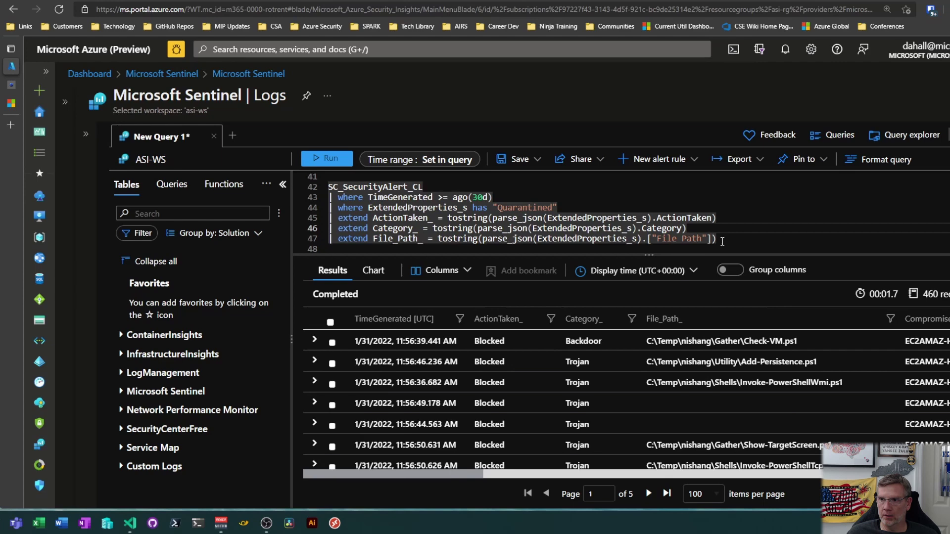
Step: Start a '| project' line after the File_Path_ extend, listing CompromisedEntity_s first
{"action": "left_click", "coordinate": [722, 240]}
{"action": "key", "text": "Return"}
{"action": "type", "text": "| pr"}
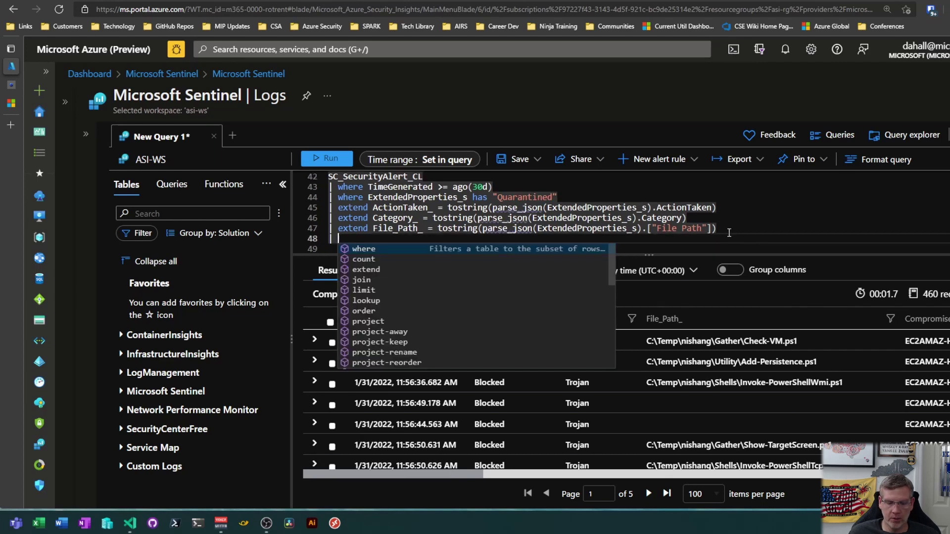
{"action": "key", "text": "Tab"}
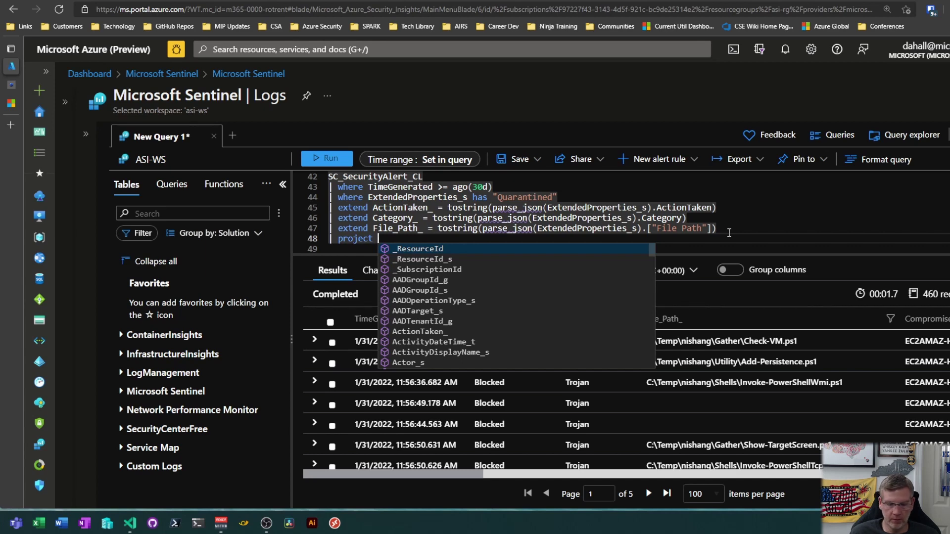
{"action": "type", "text": "CompromisedEntity_s,"}
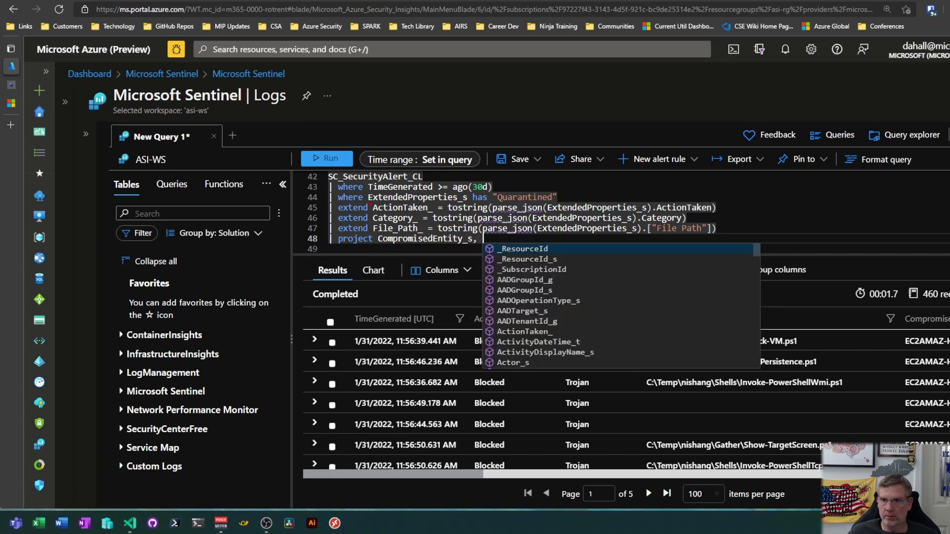
{"action": "mouse_move", "coordinate": [370, 222]}
{"action": "left_mouse_down"}
{"action": "mouse_move", "coordinate": [426, 238]}
{"action": "mouse_move", "coordinate": [375, 201]}
{"action": "left_mouse_up"}
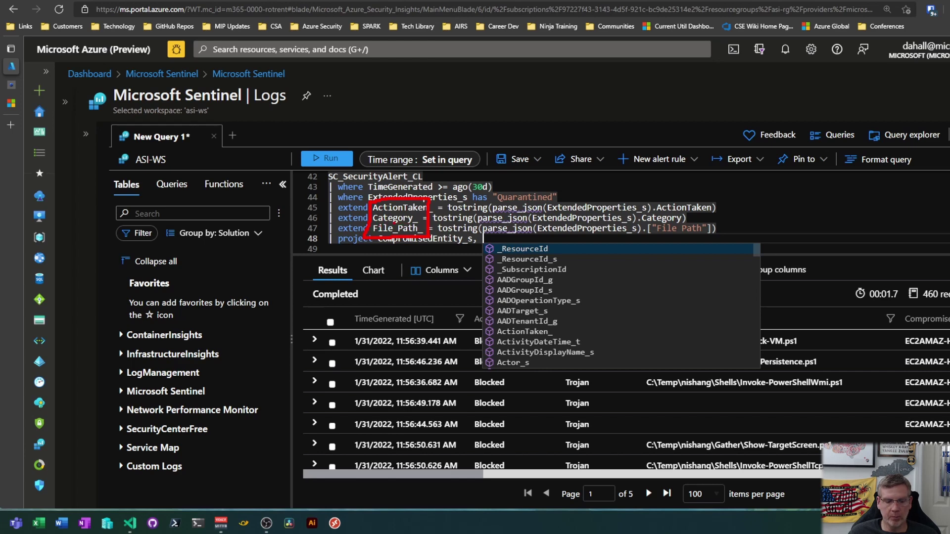
{"action": "key", "text": "Escape"}
{"action": "left_click_drag", "start_coordinate": [328, 249], "coordinate": [493, 244]}
{"action": "scroll", "coordinate": [491, 244], "scroll_direction": "up", "scroll_amount": 2}
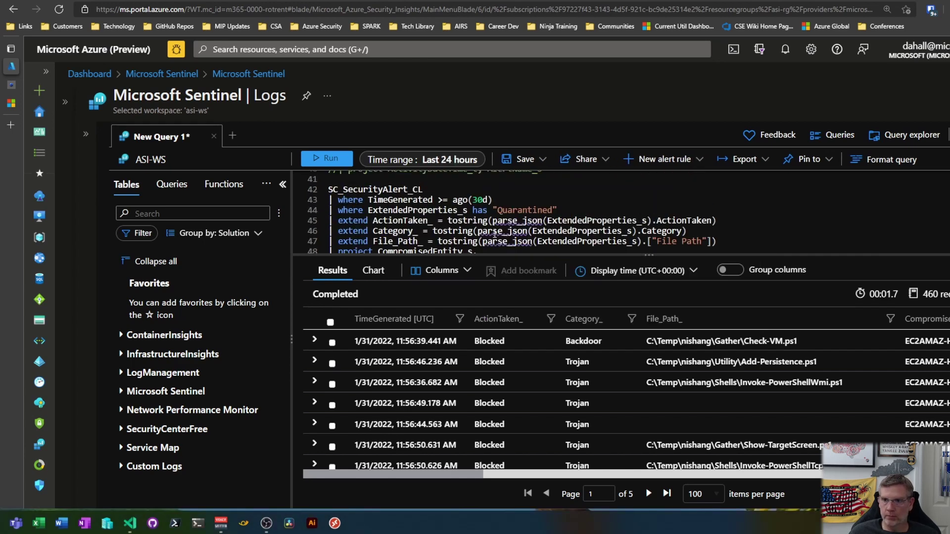
{"action": "scroll", "coordinate": [493, 235], "scroll_direction": "down", "scroll_amount": 1}
{"action": "left_click", "coordinate": [505, 224]}
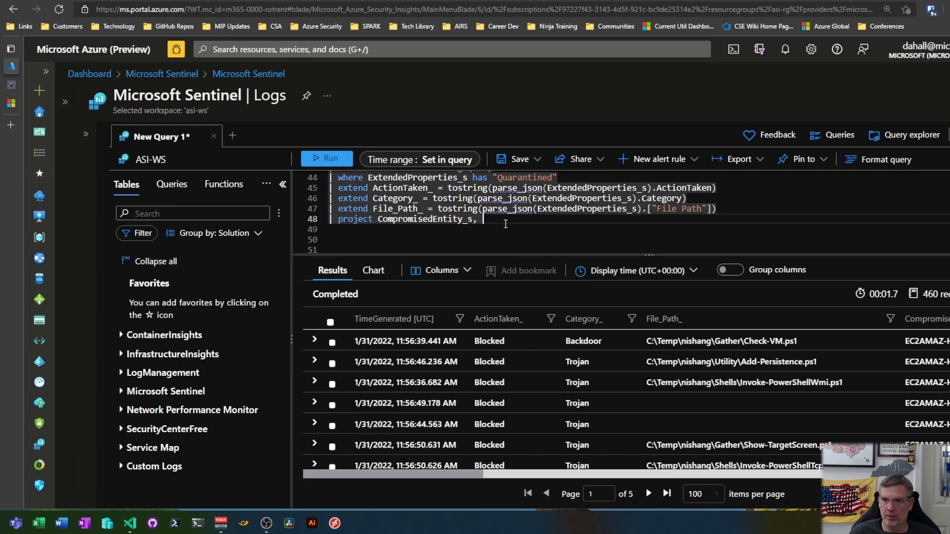
Step: Add ActionTaken_, Category_ and File_Path_ to the project line using IntelliSense suggestions
{"action": "key", "text": "ctrl+space"}
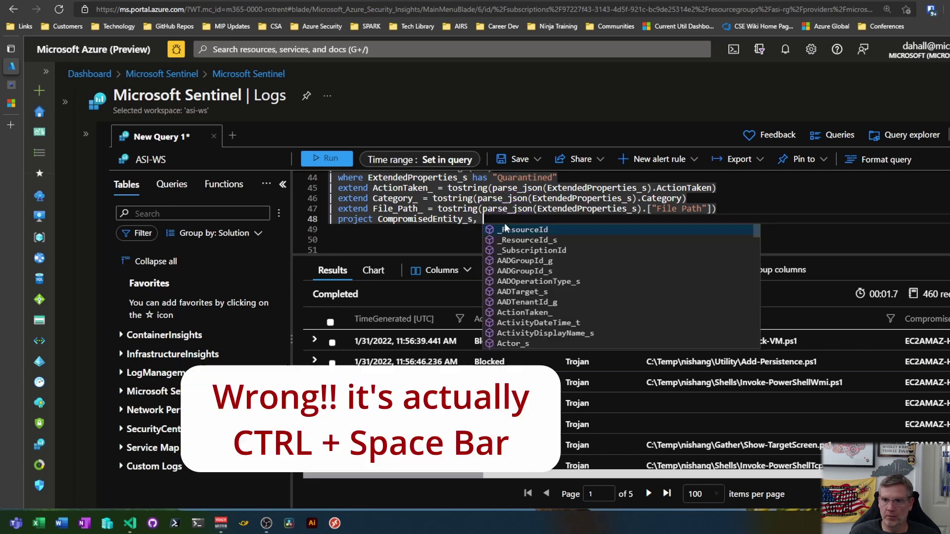
{"action": "key", "text": "Escape"}
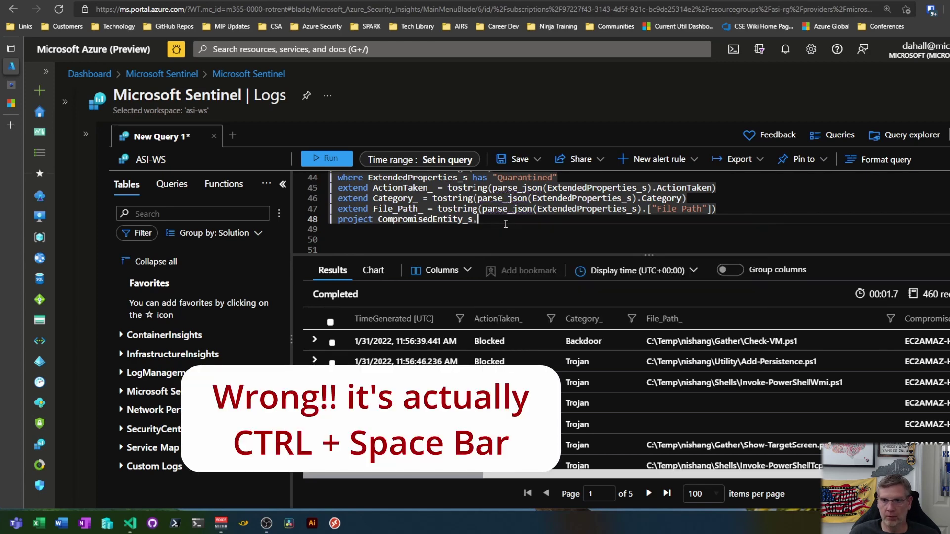
{"action": "key", "text": "ctrl+space"}
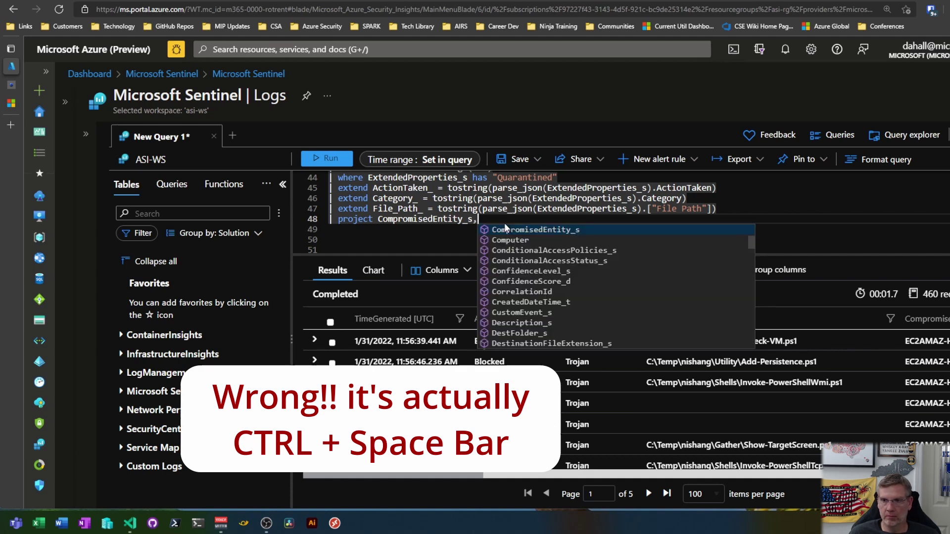
{"action": "key", "text": "Down"}
{"action": "key", "text": "Down"}
{"action": "key", "text": "Up"}
{"action": "key", "text": "Up"}
{"action": "key", "text": "Up"}
{"action": "key", "text": "Up"}
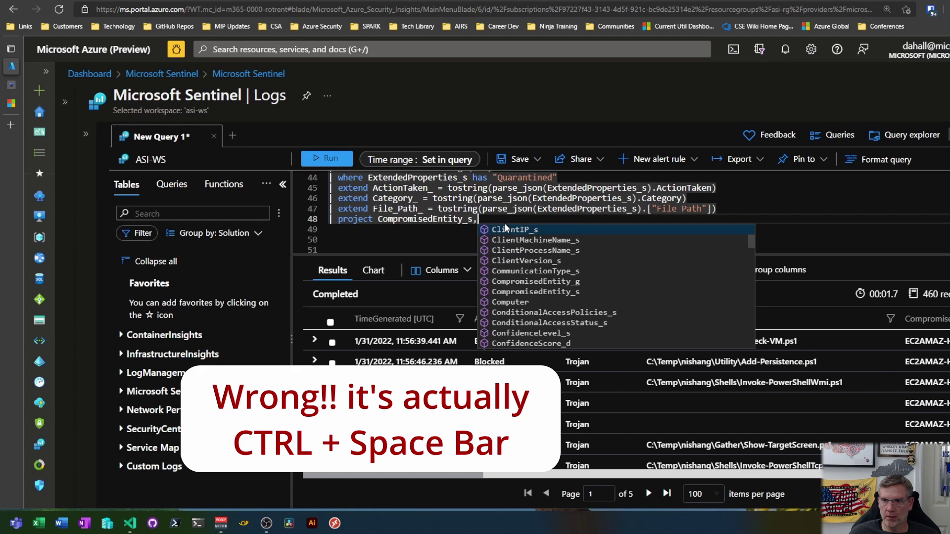
{"action": "key", "text": "ctrl+space"}
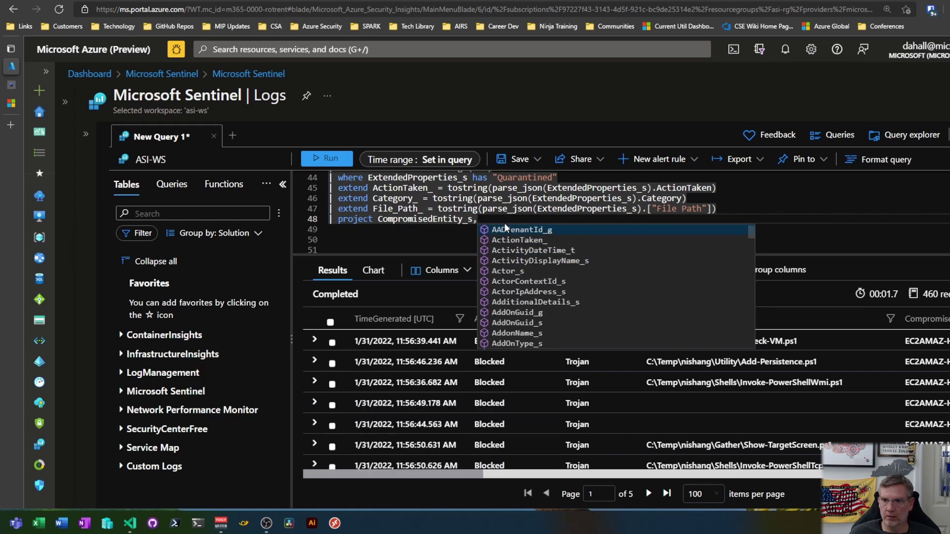
{"action": "key", "text": "Down"}
{"action": "key", "text": "Return"}
{"action": "type", "text": ", "}
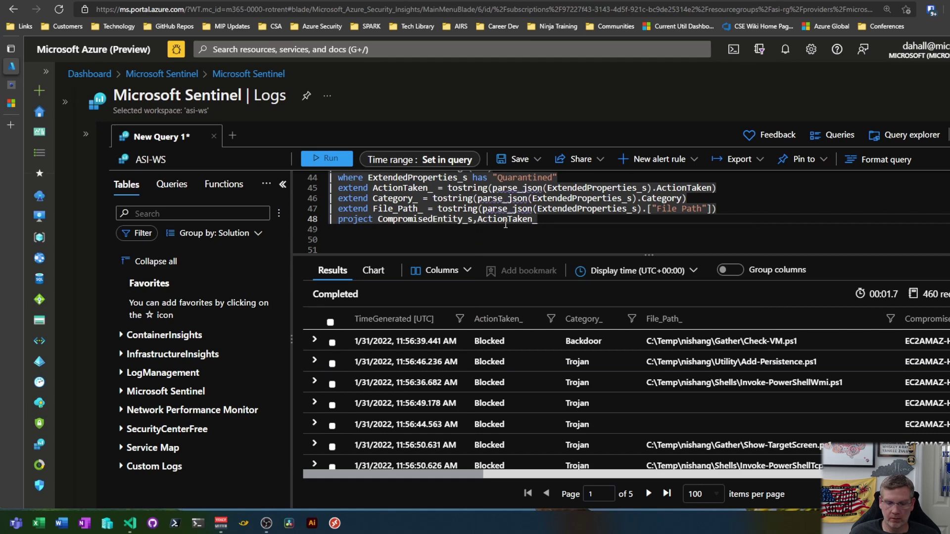
{"action": "type", "text": "Ca"}
{"action": "key", "text": "Return"}
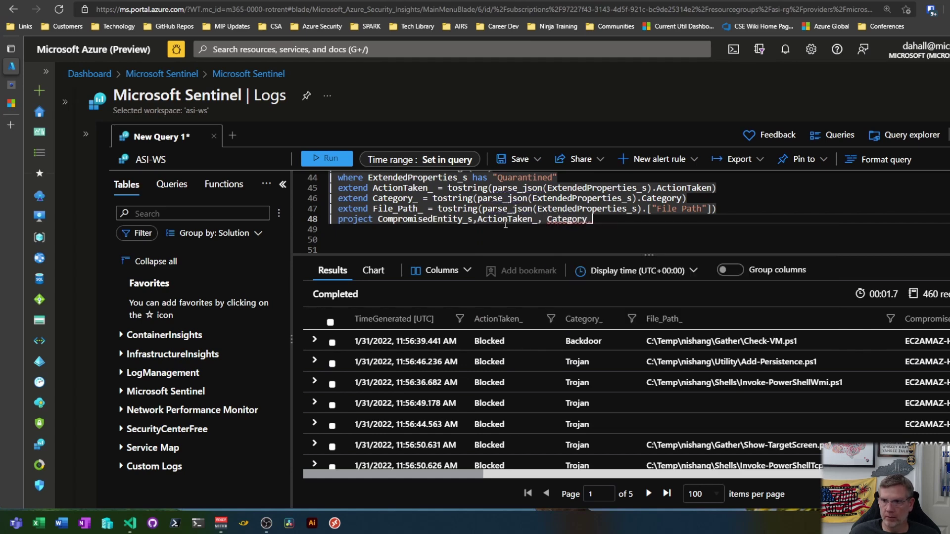
{"action": "type", "text": ", "}
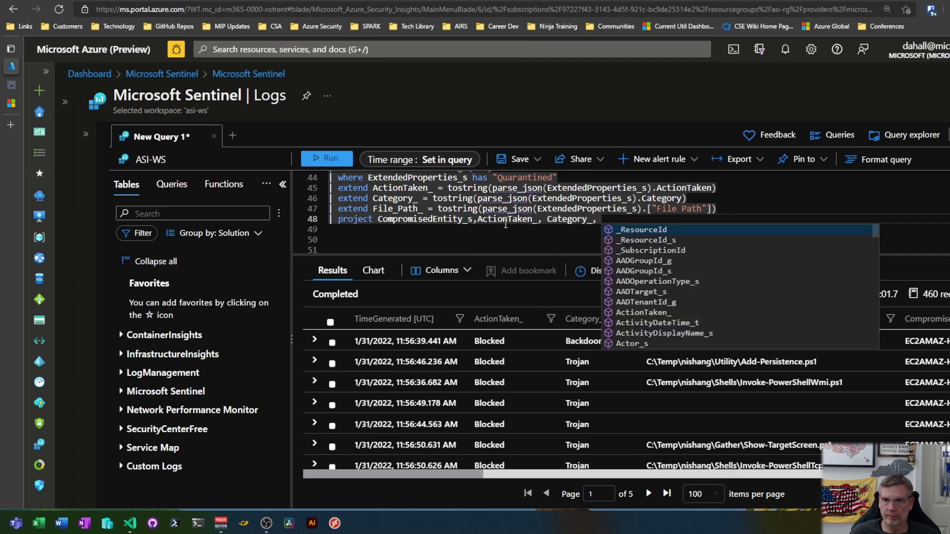
{"action": "type", "text": "file"}
{"action": "key", "text": "Return"}
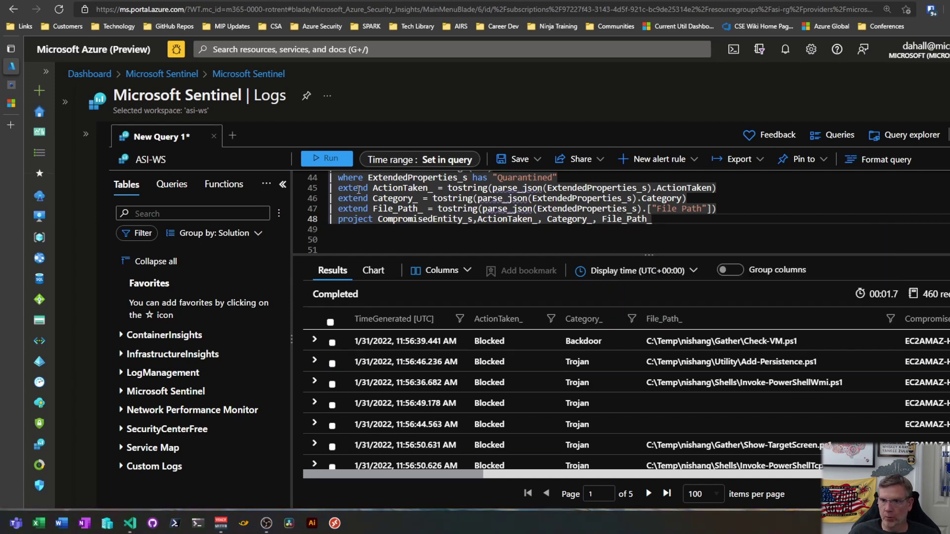
{"action": "scroll", "coordinate": [413, 191], "scroll_direction": "up", "scroll_amount": 1}
{"action": "scroll", "coordinate": [409, 193], "scroll_direction": "down", "scroll_amount": 1}
Step: Run the projected query and review the four-column results of 460 Blocked records
{"action": "left_click", "coordinate": [452, 198]}
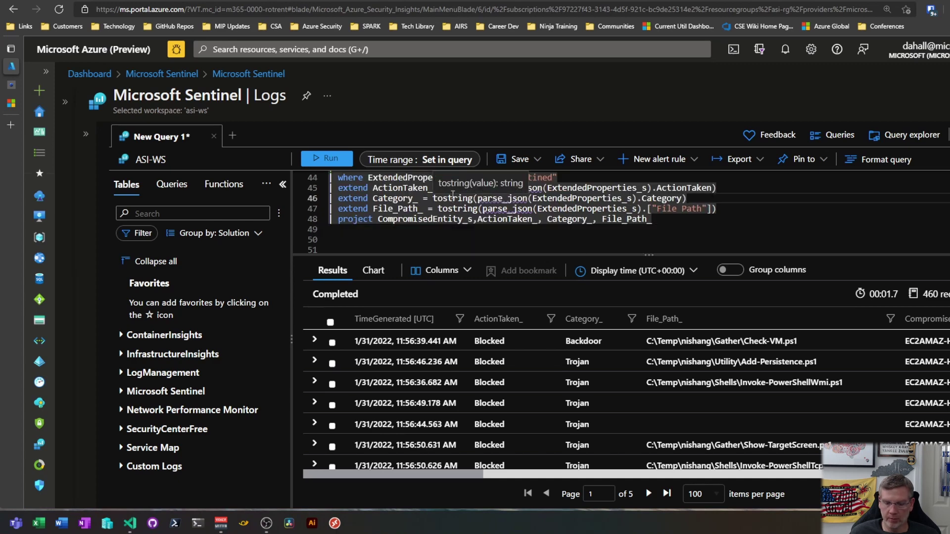
{"action": "key", "text": "shift+Return"}
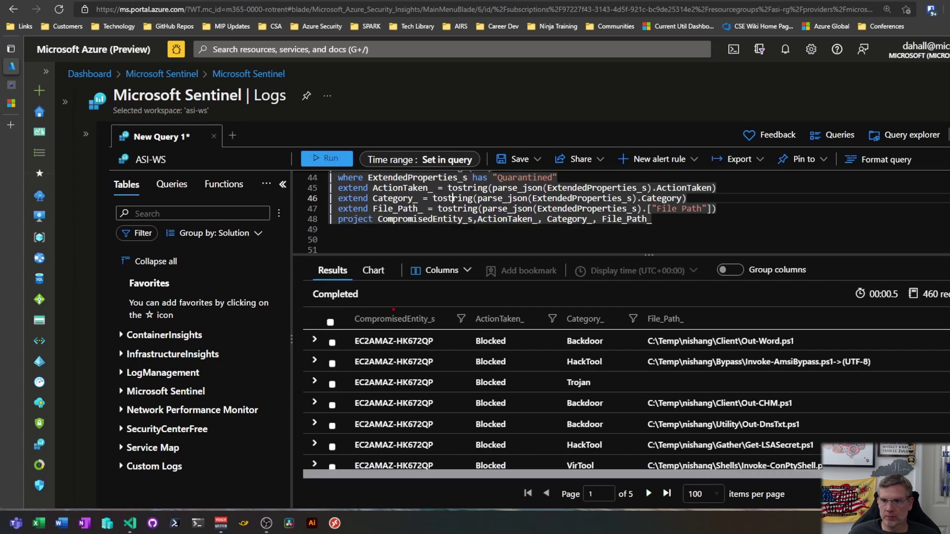
{"action": "mouse_move", "coordinate": [406, 310]}
{"action": "left_mouse_down"}
{"action": "mouse_move", "coordinate": [346, 310]}
{"action": "mouse_move", "coordinate": [429, 303]}
{"action": "left_mouse_up"}
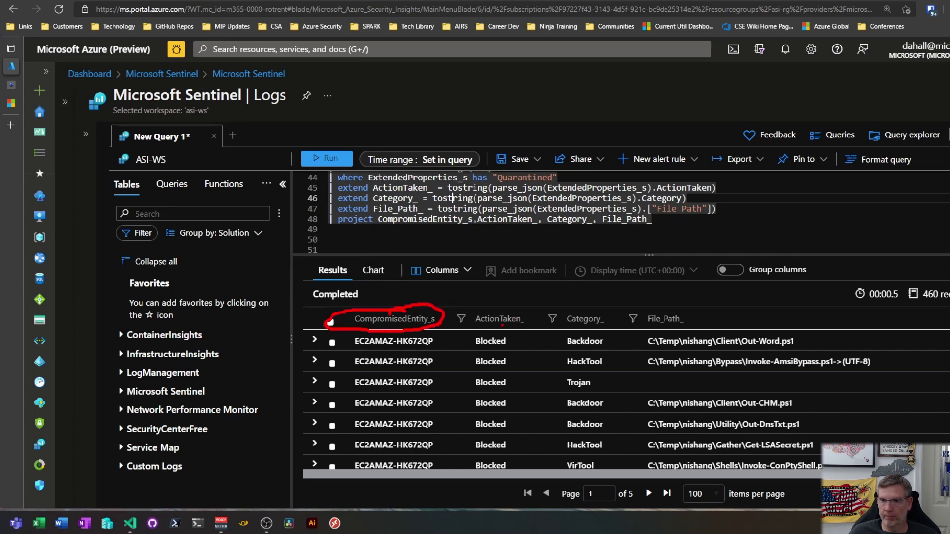
{"action": "mouse_move", "coordinate": [472, 359]}
{"action": "left_mouse_down"}
{"action": "mouse_move", "coordinate": [463, 308]}
{"action": "mouse_move", "coordinate": [541, 330]}
{"action": "mouse_move", "coordinate": [421, 344]}
{"action": "left_mouse_up"}
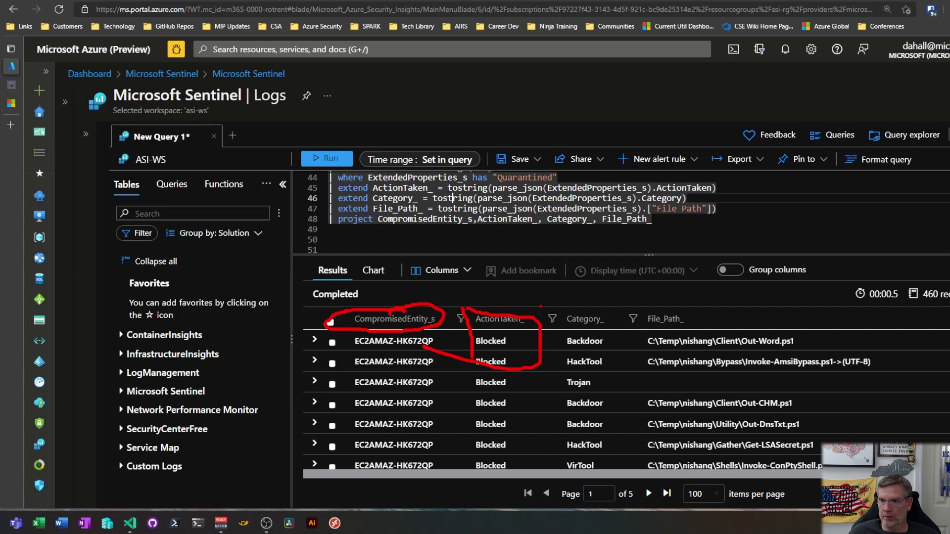
{"action": "mouse_move", "coordinate": [584, 312]}
{"action": "left_mouse_down"}
{"action": "mouse_move", "coordinate": [557, 334]}
{"action": "mouse_move", "coordinate": [612, 370]}
{"action": "mouse_move", "coordinate": [597, 311]}
{"action": "mouse_move", "coordinate": [586, 305]}
{"action": "left_mouse_up"}
{"action": "mouse_move", "coordinate": [786, 325]}
{"action": "left_mouse_down"}
{"action": "mouse_move", "coordinate": [708, 326]}
{"action": "mouse_move", "coordinate": [632, 349]}
{"action": "mouse_move", "coordinate": [710, 382]}
{"action": "mouse_move", "coordinate": [874, 377]}
{"action": "mouse_move", "coordinate": [878, 326]}
{"action": "mouse_move", "coordinate": [784, 334]}
{"action": "left_mouse_up"}
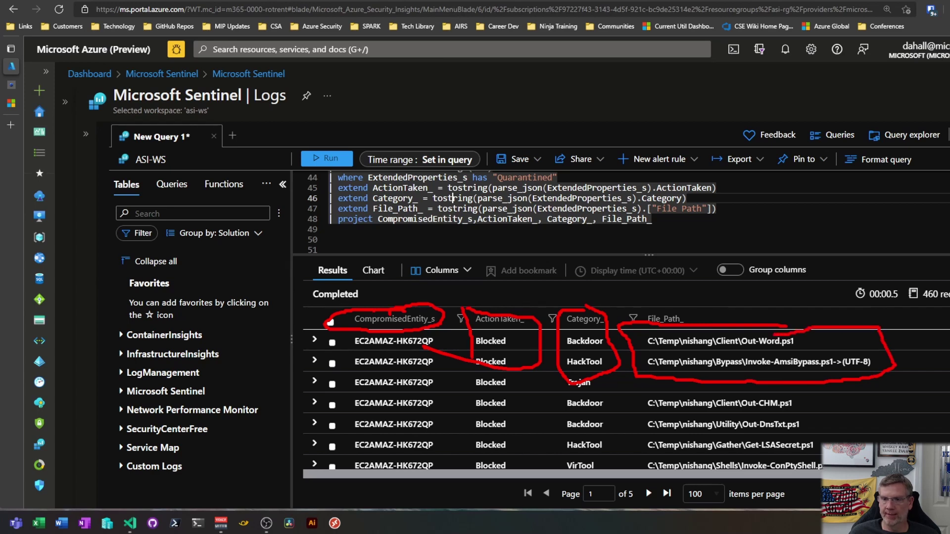
{"action": "key", "text": "Escape"}
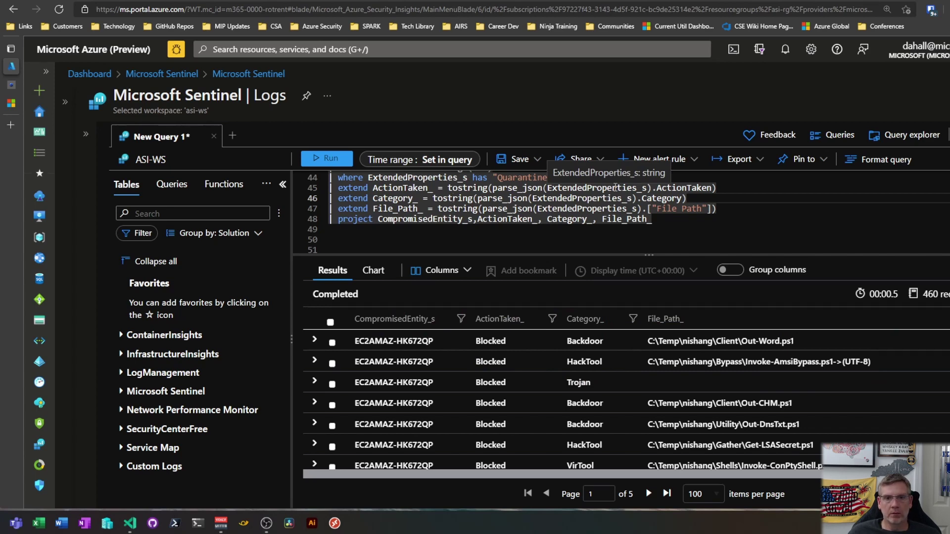
Step: Switch to the azurecloudai.blog tab and scroll through 'Must Learn KQL Part 5: Turn Search into Workflow'
{"action": "key", "text": "ctrl+Tab"}
{"action": "scroll", "coordinate": [469, 223], "scroll_direction": "down", "scroll_amount": 8}
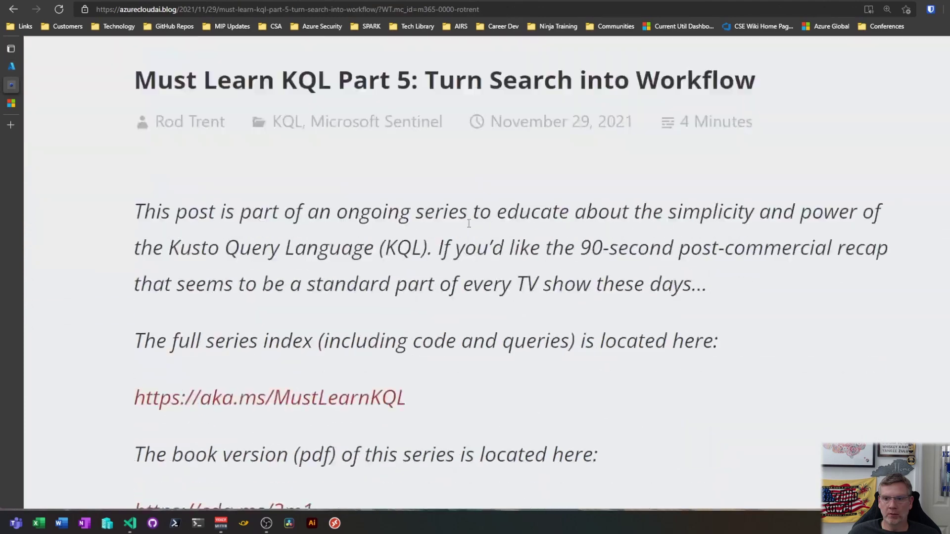
{"action": "scroll", "coordinate": [469, 224], "scroll_direction": "down", "scroll_amount": 5}
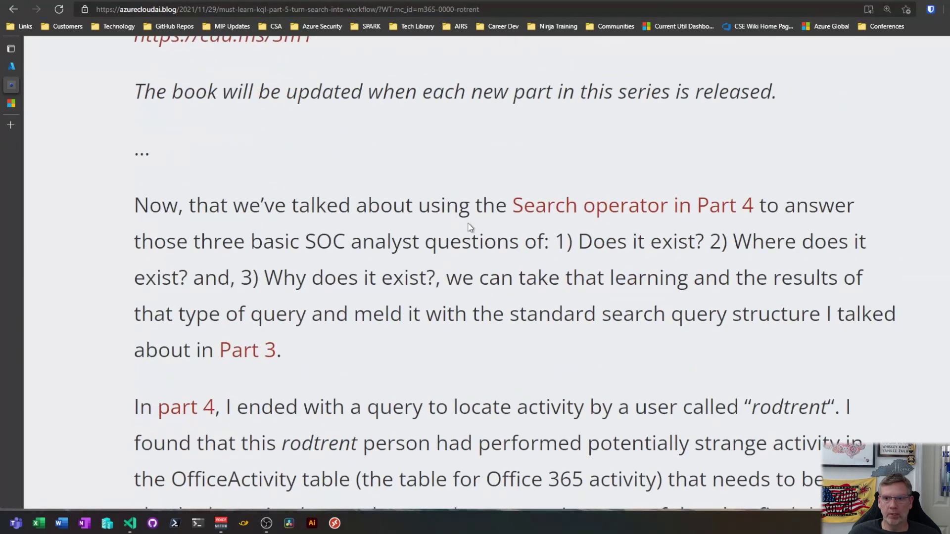
{"action": "scroll", "coordinate": [470, 228], "scroll_direction": "up", "scroll_amount": 1}
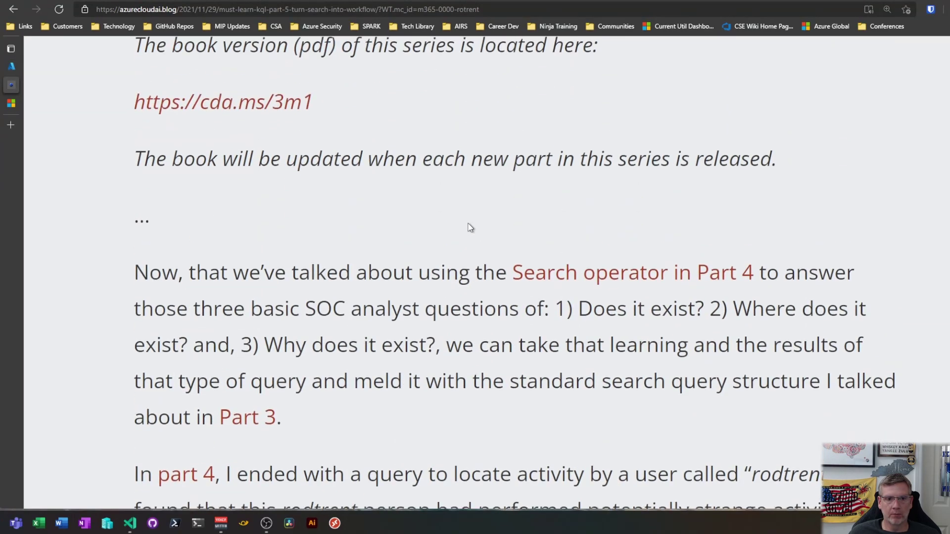